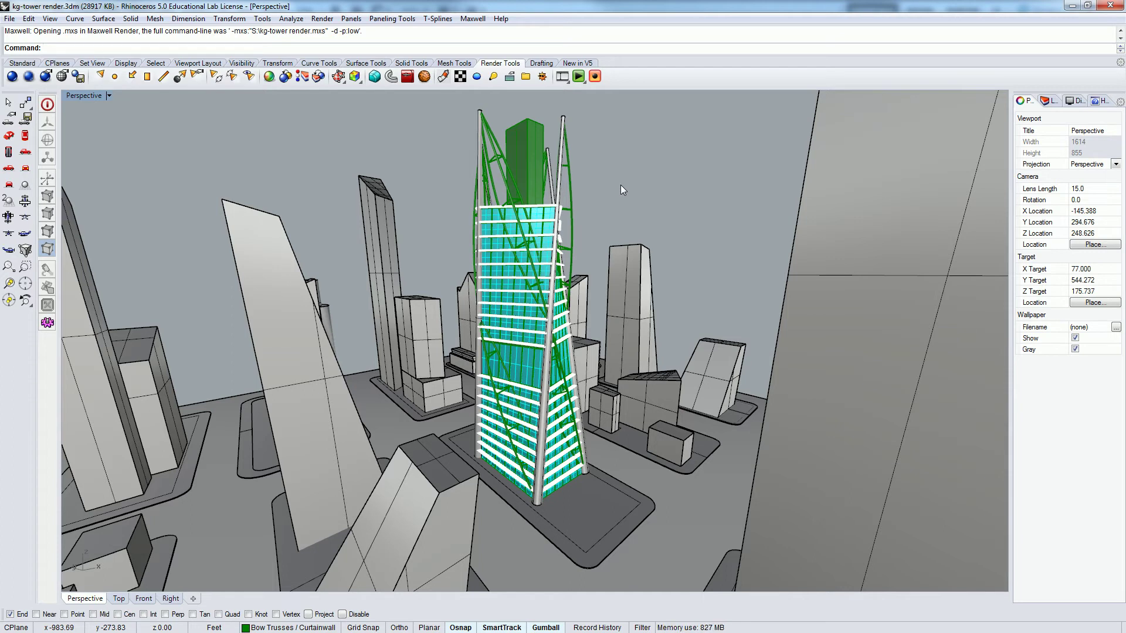
Set the perspective camera's lens length to 35.
click(1050, 104)
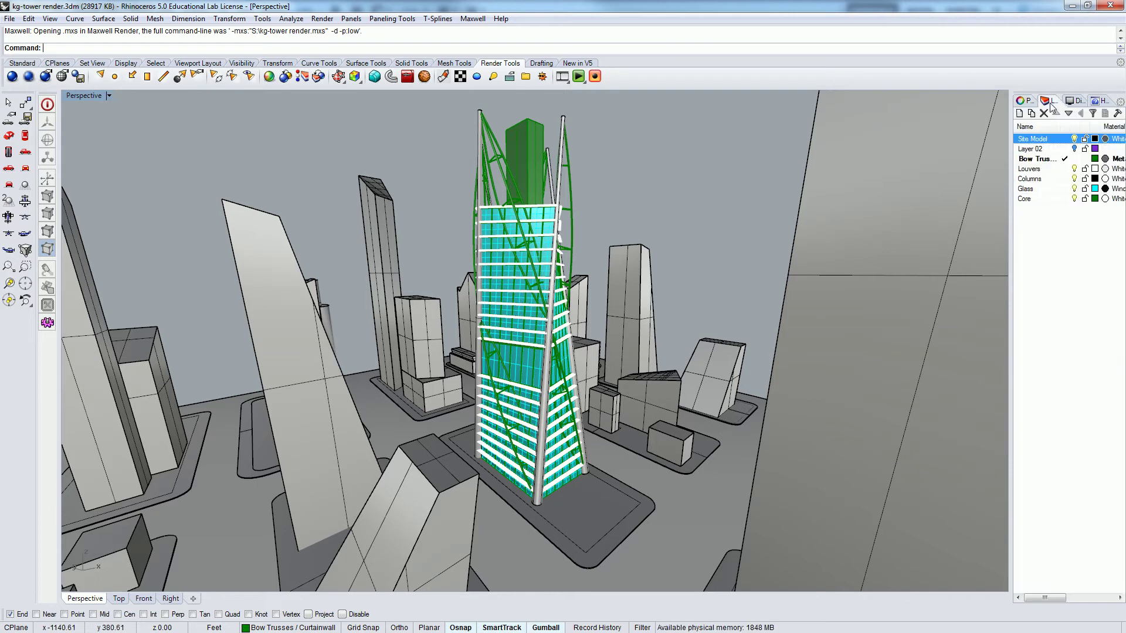
right_drag(660, 196, 620, 242)
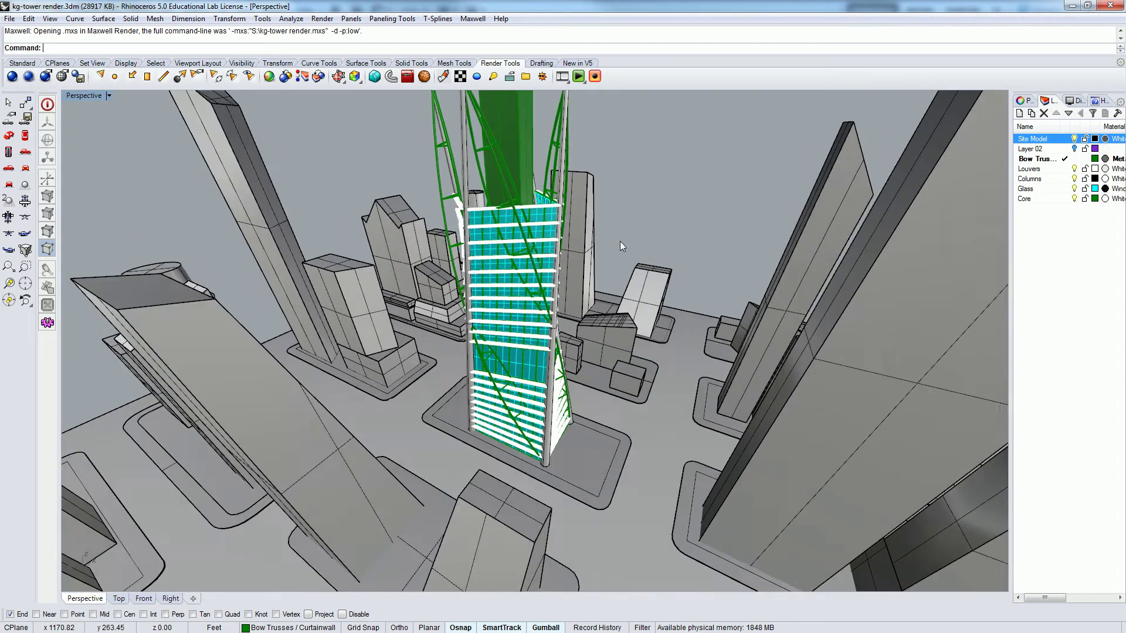
click(1023, 101)
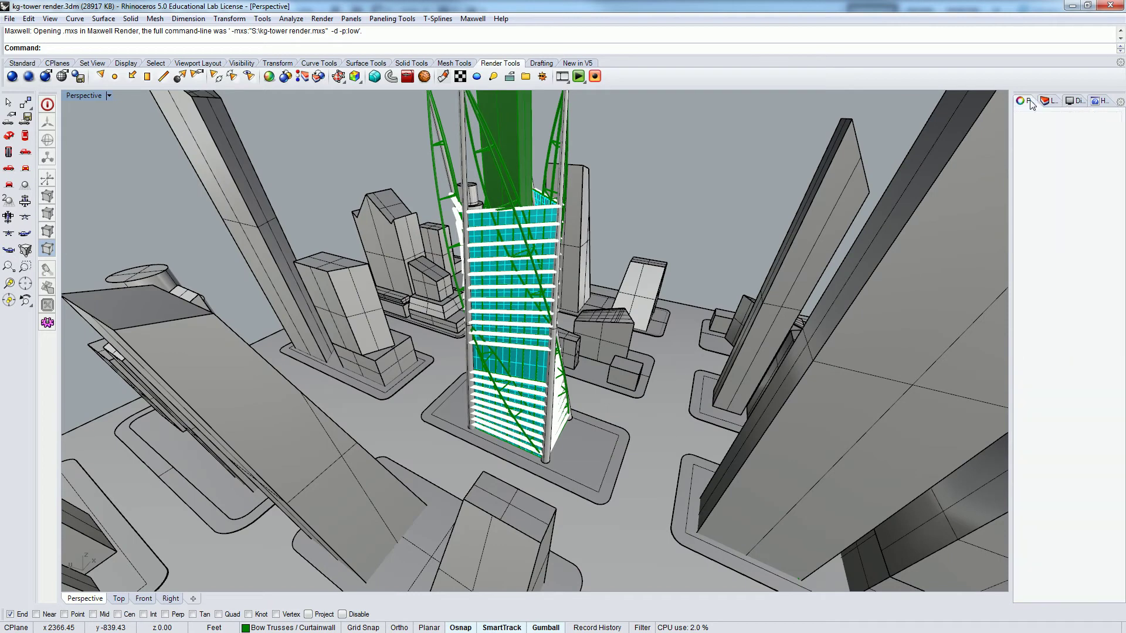
click(1099, 189)
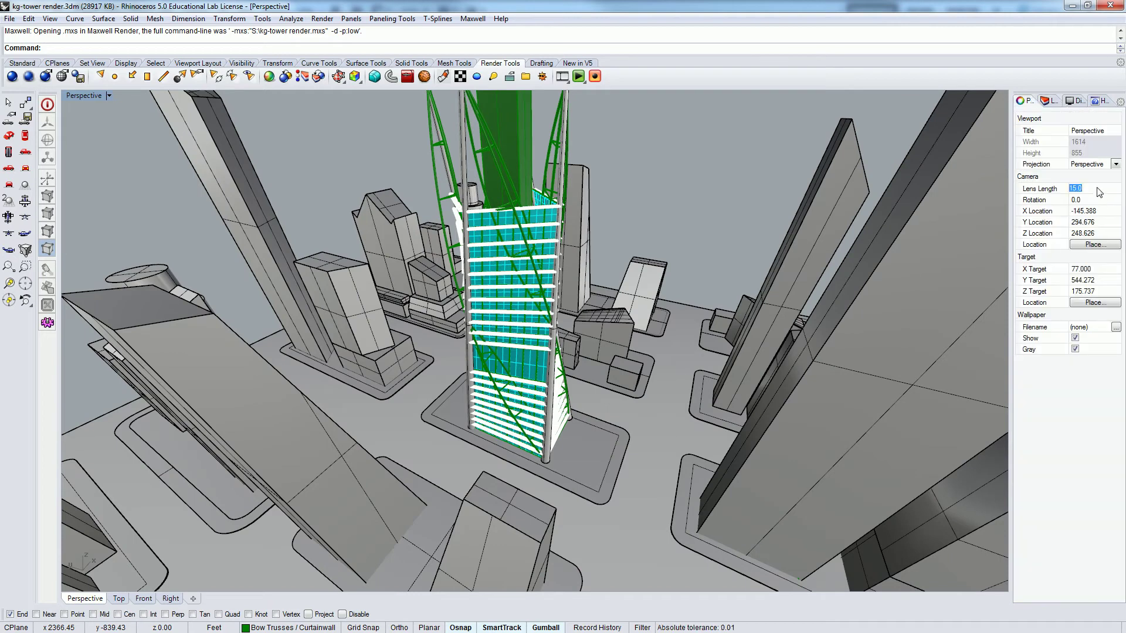
text(35)
key(Return)
scroll(645, 335, up, 5)
middle_click(681, 348)
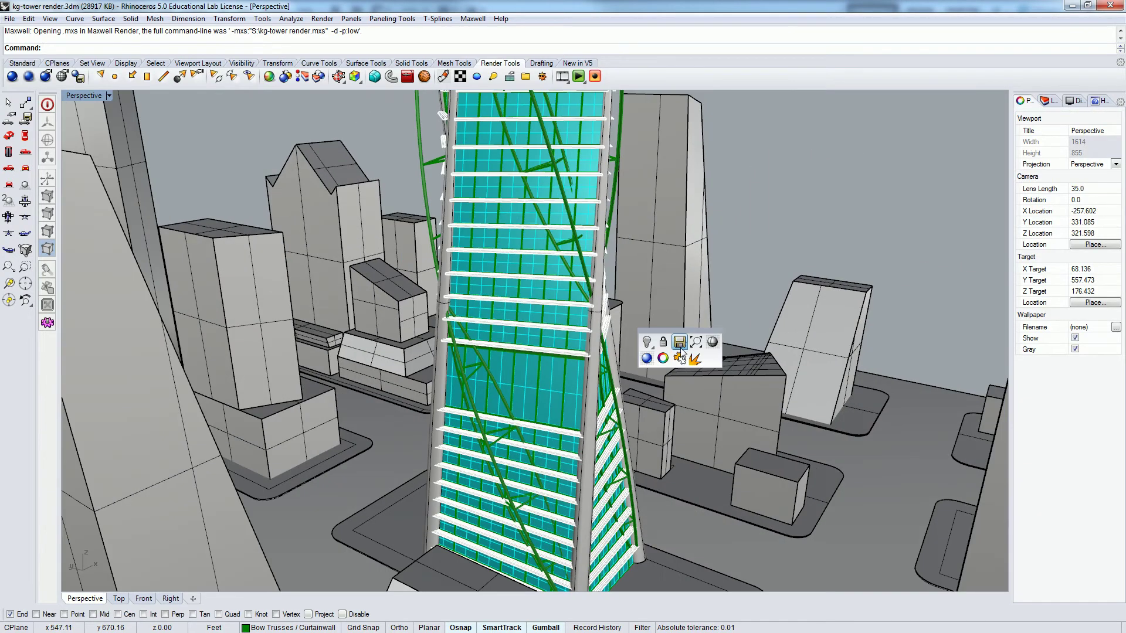
Create a flat four-sided surface from corner points on the ground beside the tower's block, and select it.
scroll(803, 230, down, 8)
right_drag(804, 231, 678, 302)
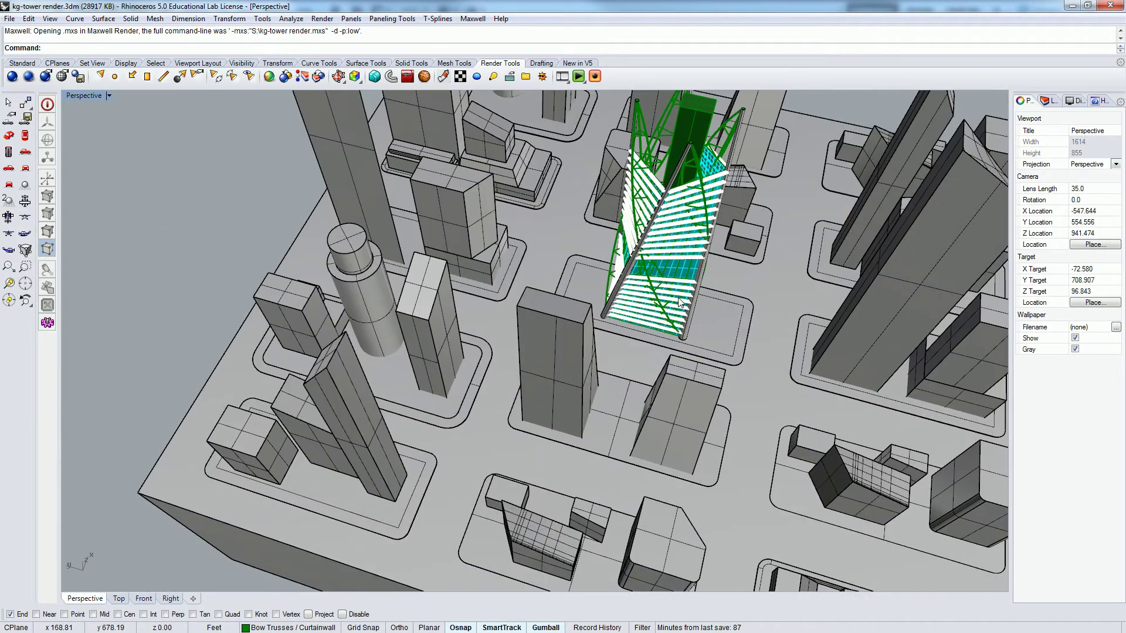
click(24, 64)
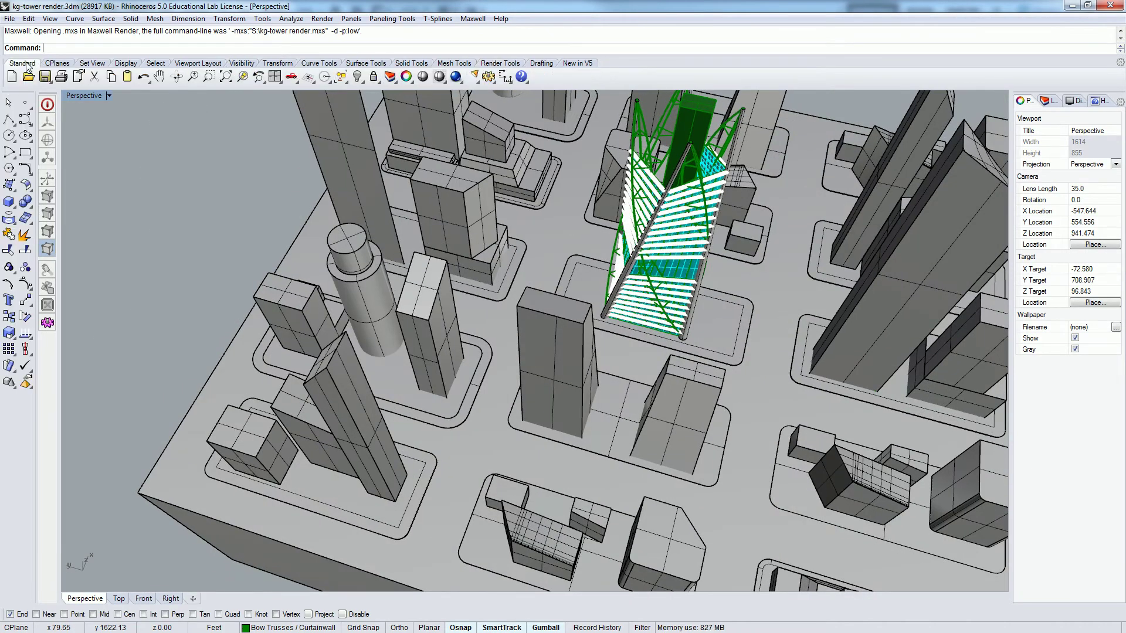
click(9, 185)
click(743, 406)
click(750, 324)
click(887, 400)
click(811, 411)
click(819, 415)
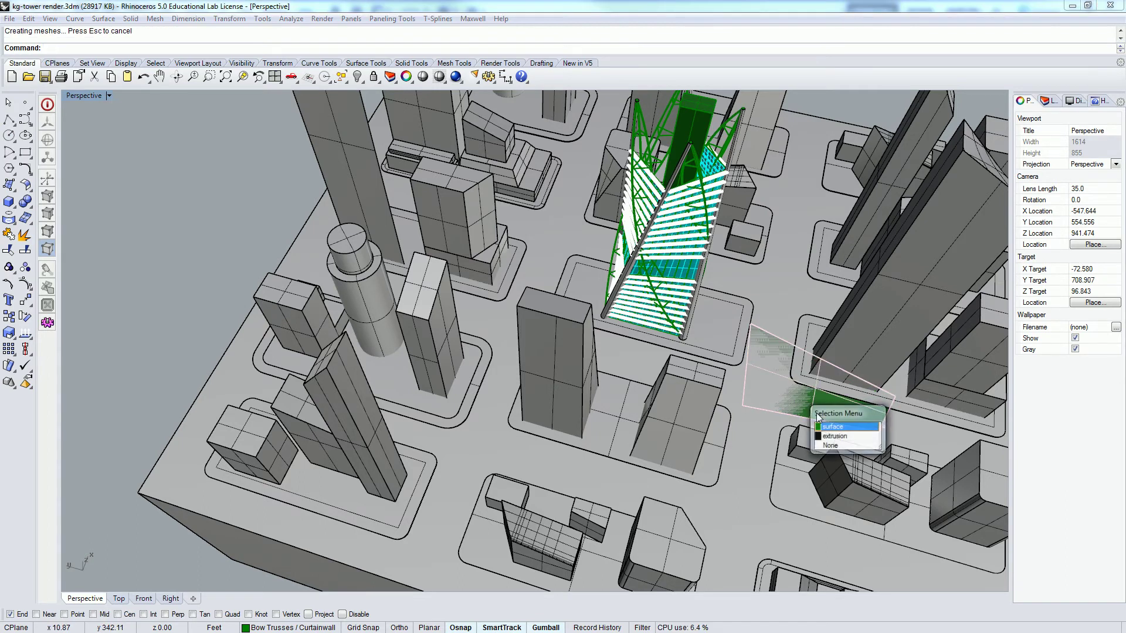
click(830, 427)
Raise the new surface vertically above the ground to about the height of the surrounding towers' tops.
right_drag(818, 388, 811, 344)
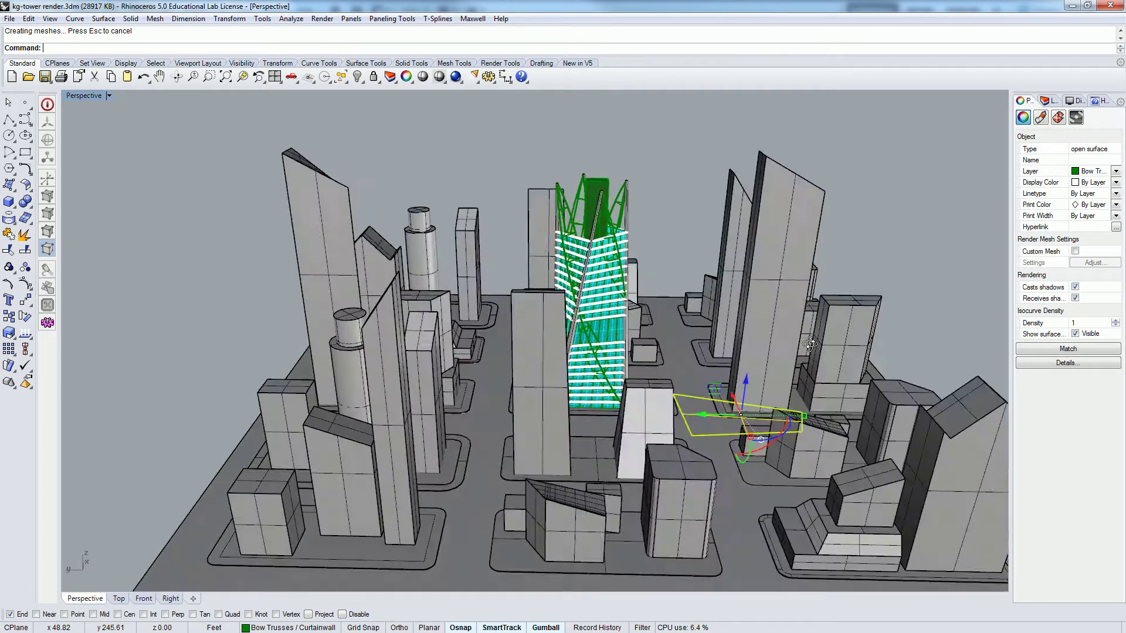
drag(748, 381, 731, 204)
right_drag(732, 206, 734, 263)
drag(743, 234, 722, 261)
right_drag(723, 291, 753, 250)
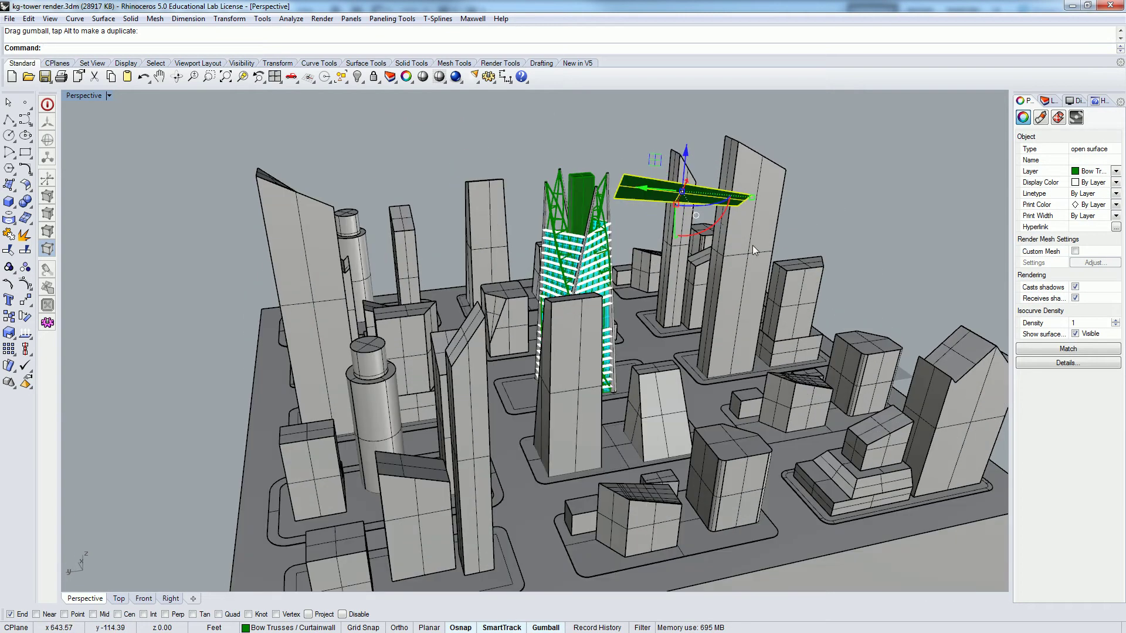
Rotate the raised surface so it tilts toward the tower as an overhead light panel, and deselect it.
drag(719, 220, 694, 245)
mouse_move(713, 214)
right_down()
mouse_move(829, 175)
mouse_move(713, 229)
right_up()
right_drag(662, 140, 597, 381)
click(26, 333)
right_click(625, 210)
click(597, 382)
drag(633, 434, 569, 426)
right_drag(654, 443, 742, 365)
click(701, 245)
Open the Accent - 1 emitter material from Maxwell's Scene Manager and examine its emission and wattage settings.
click(1053, 101)
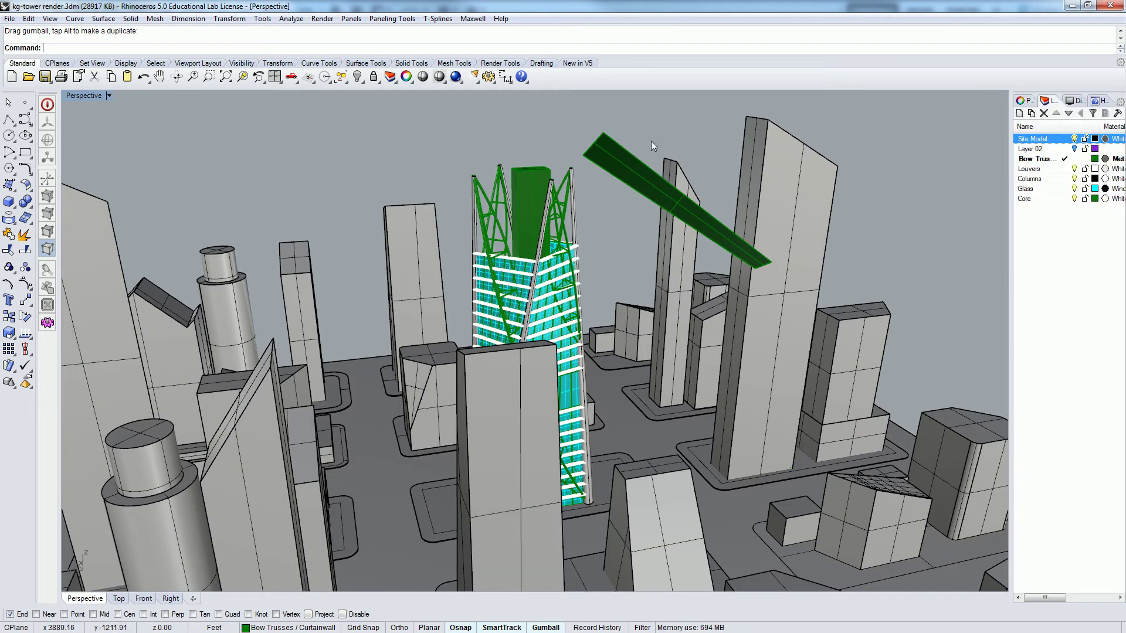
click(473, 19)
mouse_move(453, 16)
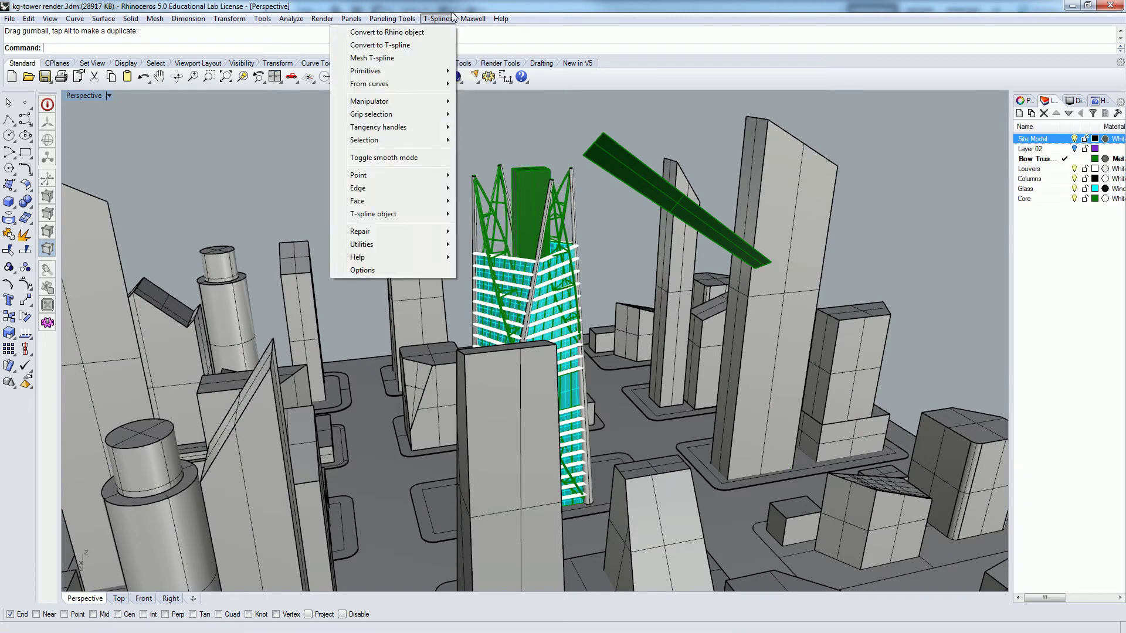
mouse_move(391, 36)
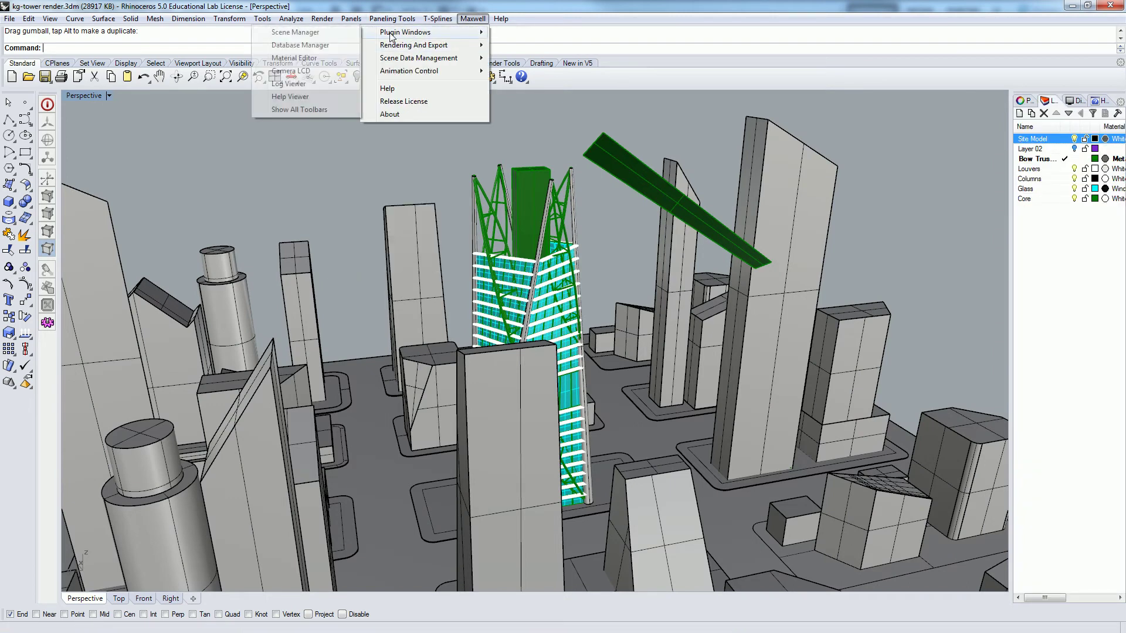
click(295, 32)
click(100, 111)
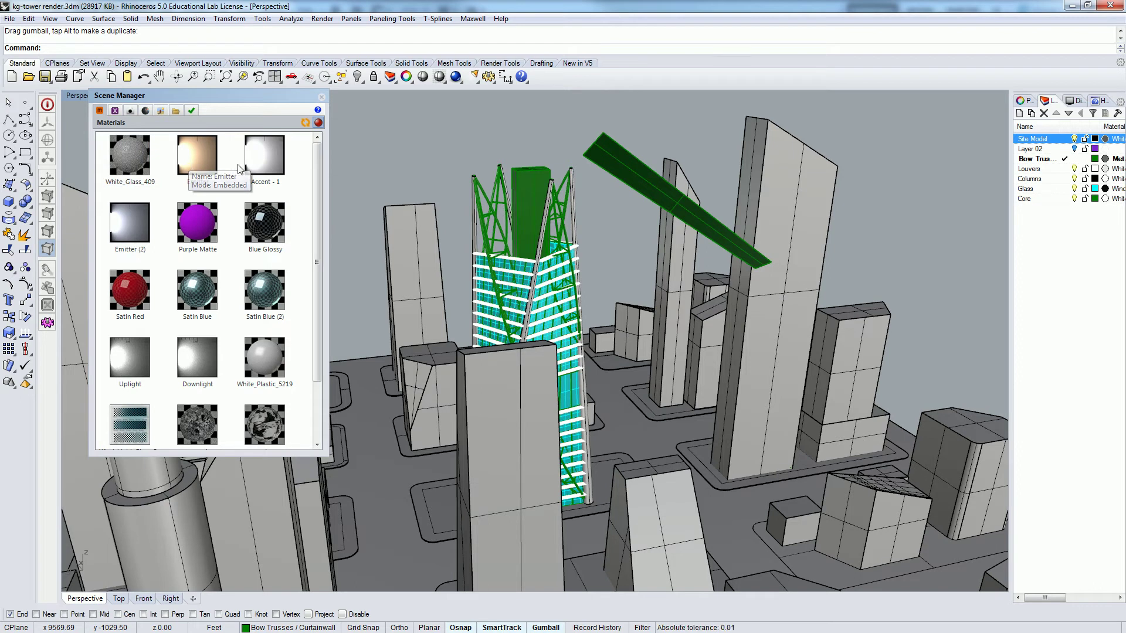
click(254, 152)
double_click(273, 158)
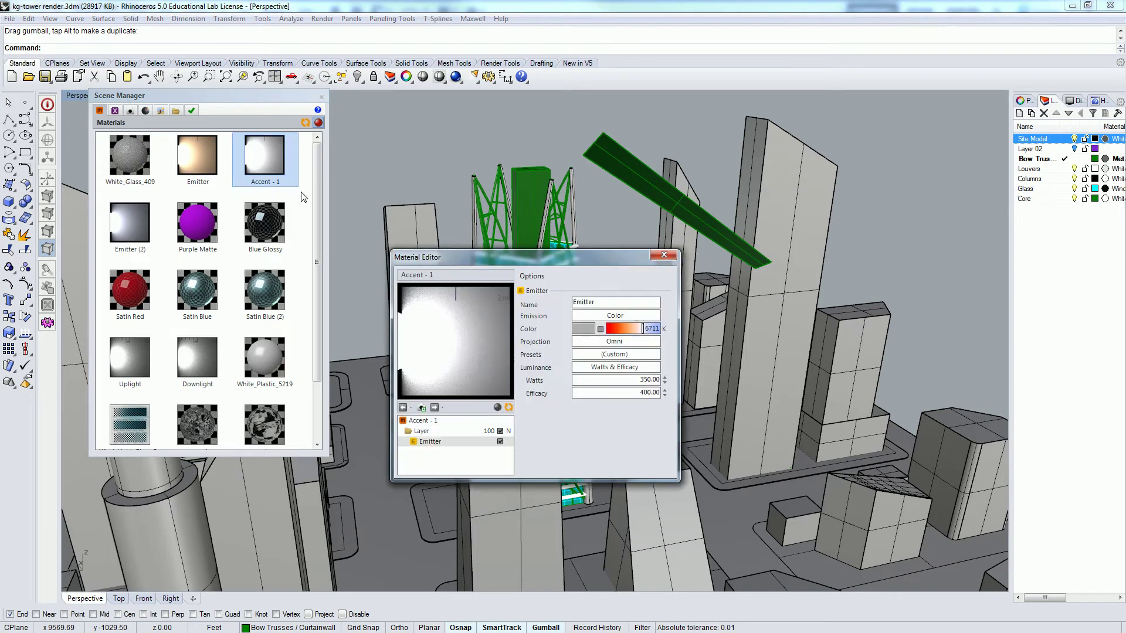
double_click(555, 260)
double_click(589, 256)
click(631, 381)
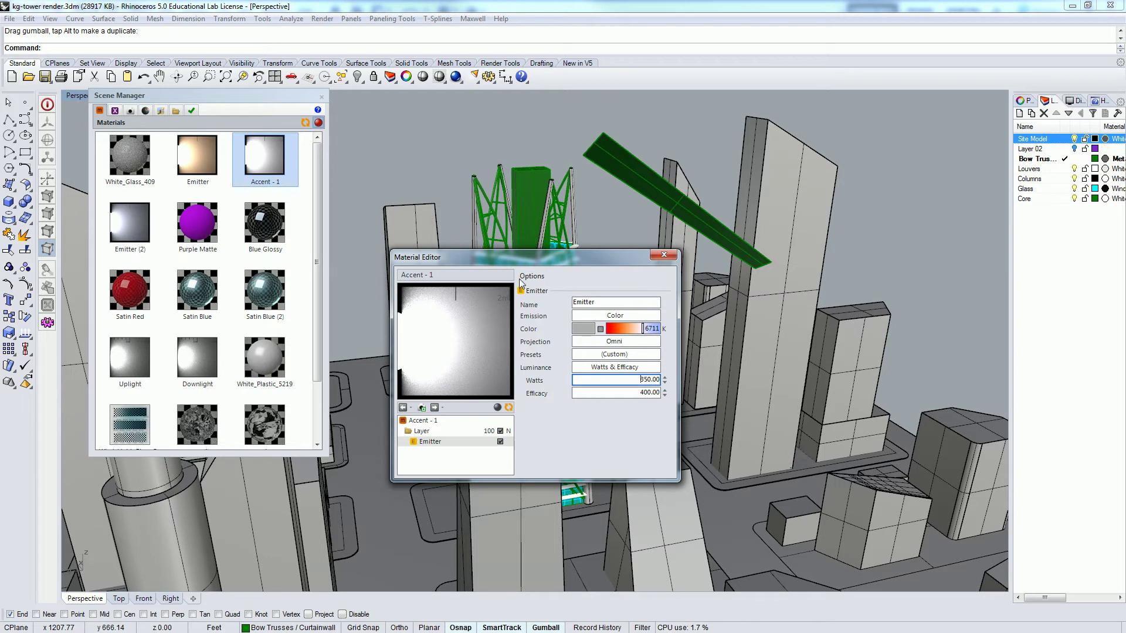
click(262, 158)
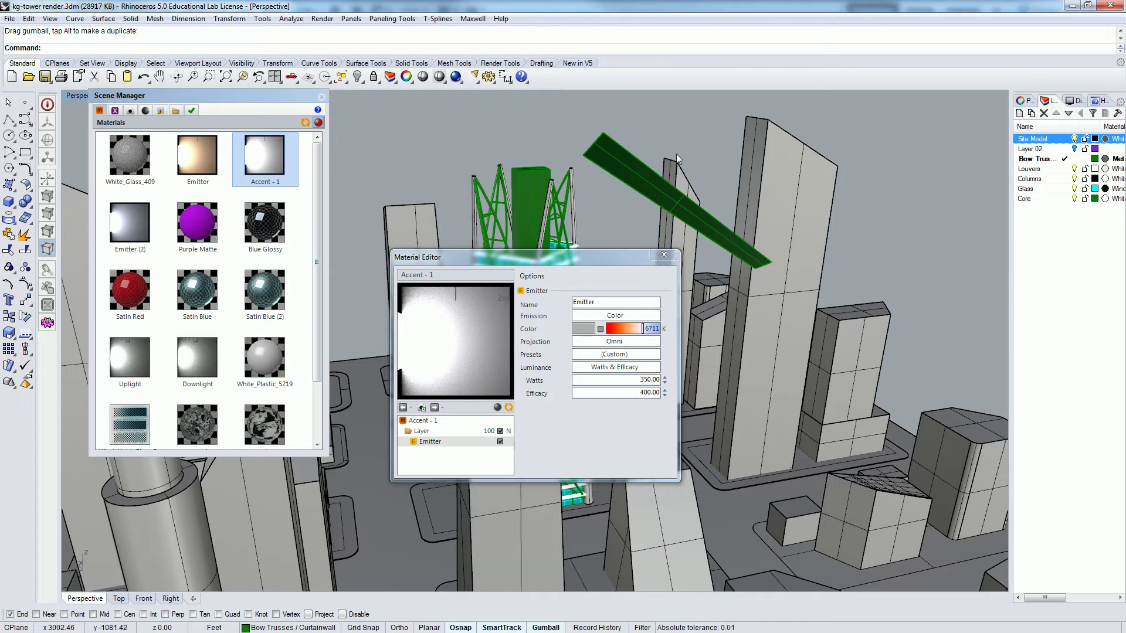
Select the tilted surface and create a new layer named Light.
click(626, 169)
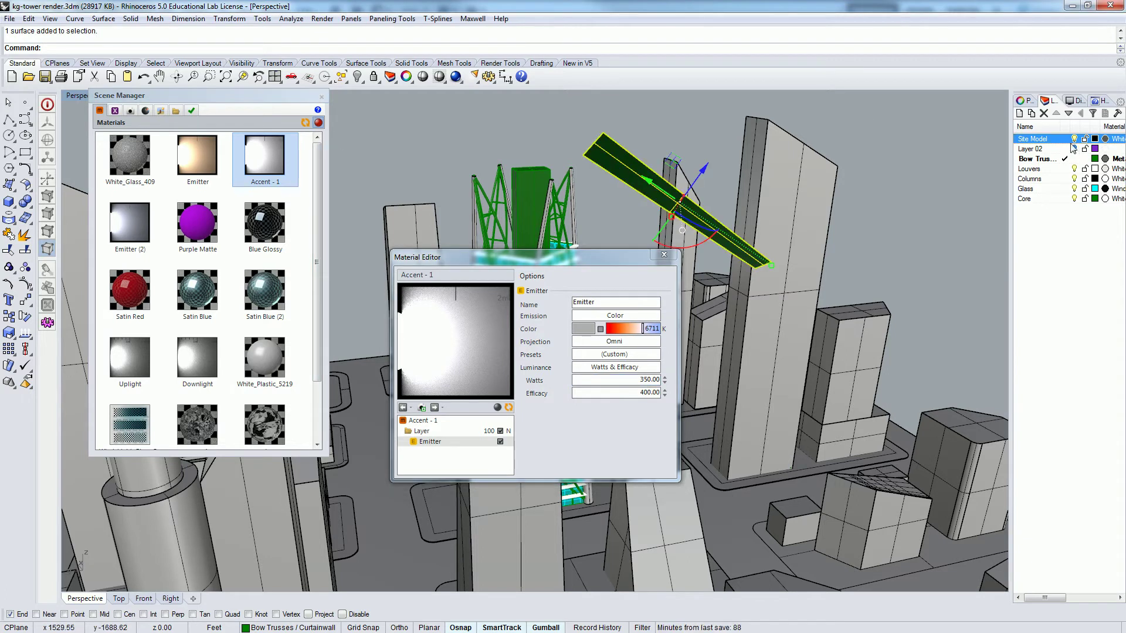
click(1020, 113)
text(Light)
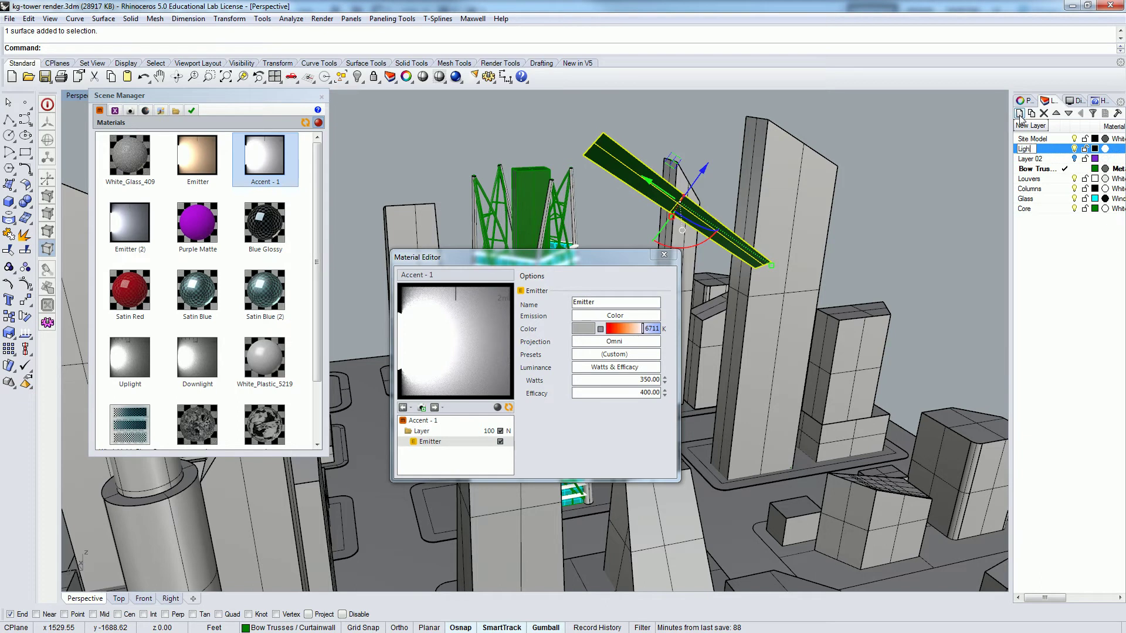
key(Return)
click(1030, 150)
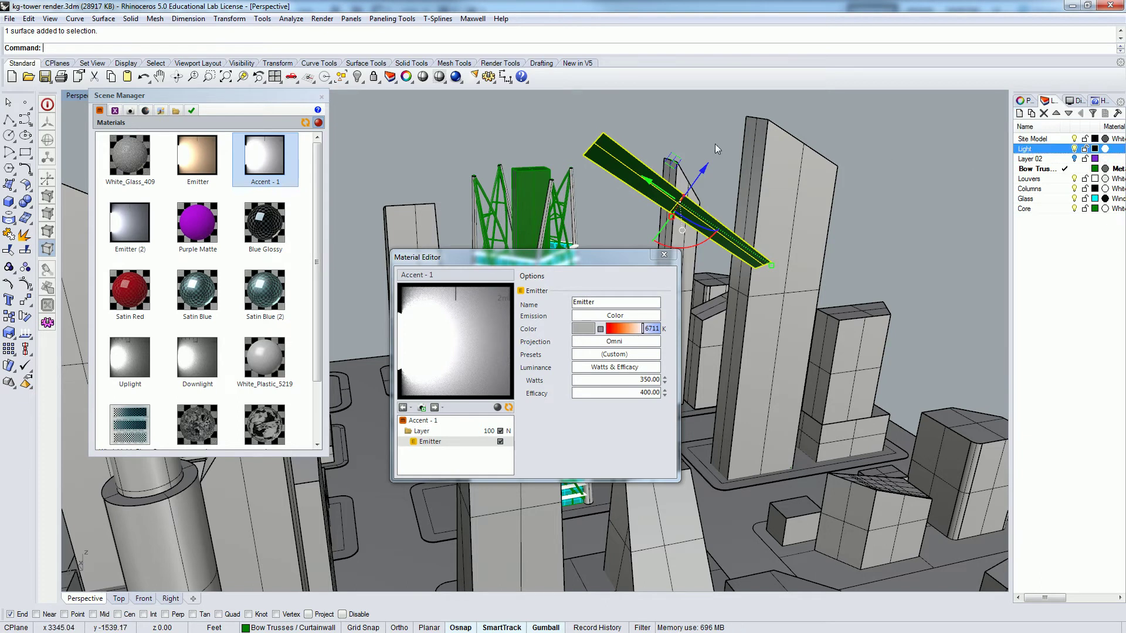
Move the selected surface onto the Light layer.
middle_click(638, 163)
key(F3)
right_click(1032, 150)
click(1038, 356)
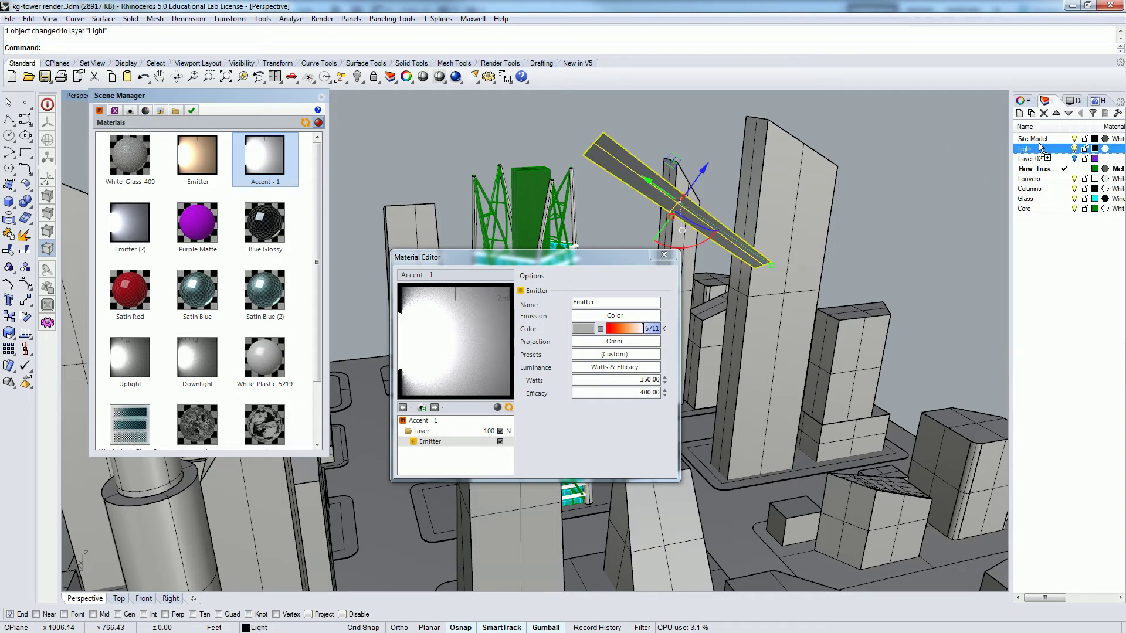
Apply the Accent - 1 emitter material to the Light layer and close the Scene Manager.
drag(1031, 152, 1030, 150)
click(654, 140)
right_drag(655, 139, 685, 157)
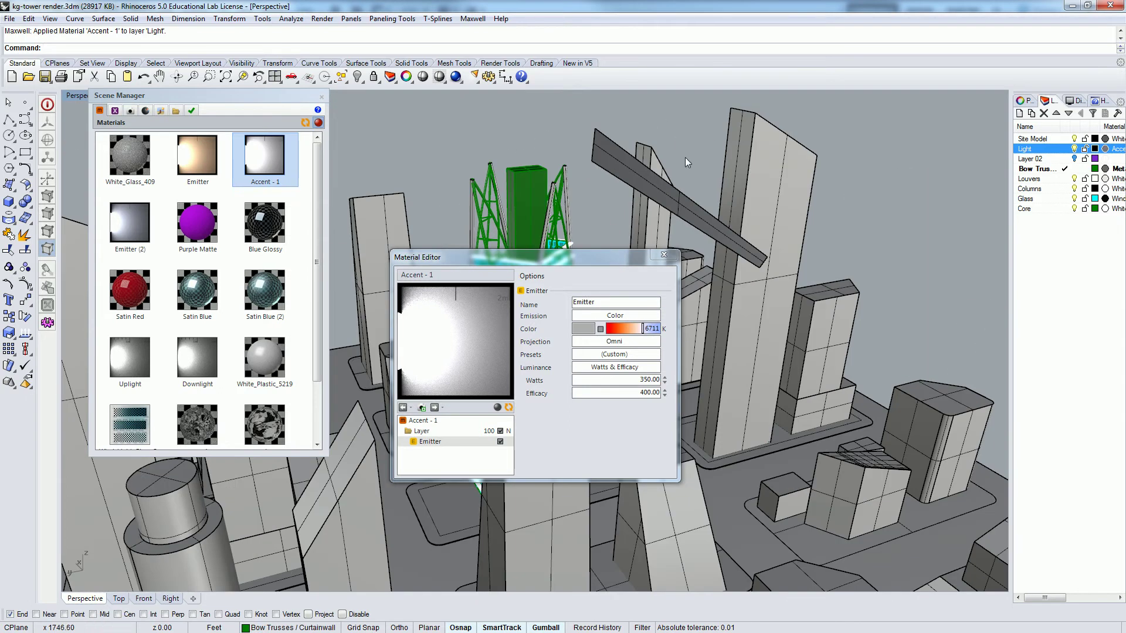
click(322, 98)
Frame the tower with the light panel above it in the perspective view and reopen Maxwell's Scene Manager.
right_drag(591, 170, 759, 206)
right_drag(680, 226, 575, 223)
scroll(607, 200, up, 3)
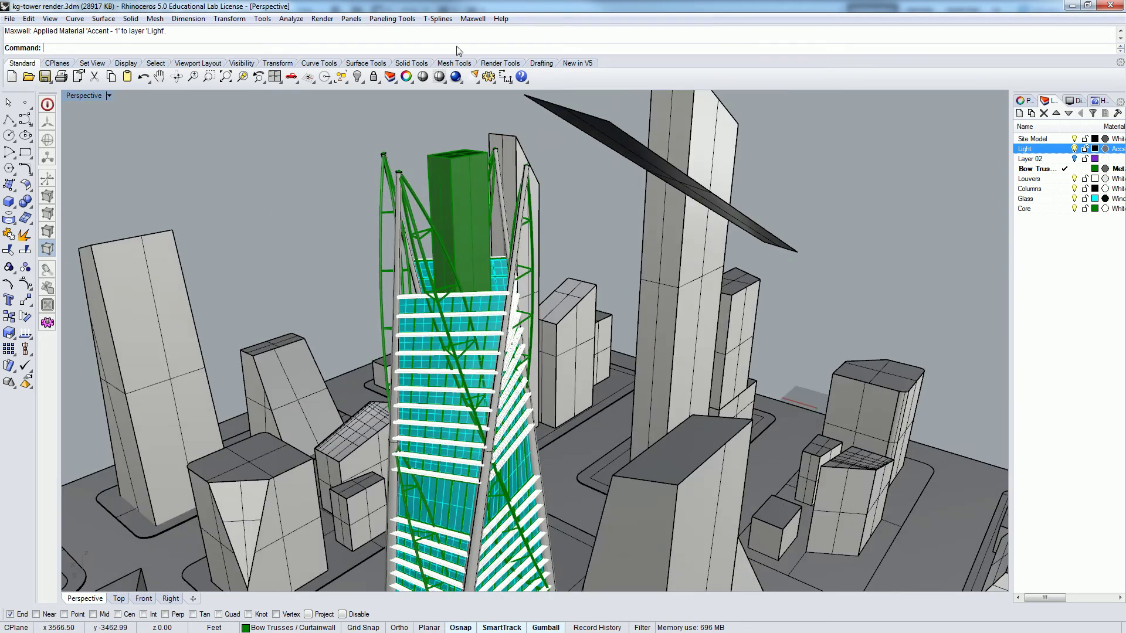
click(471, 20)
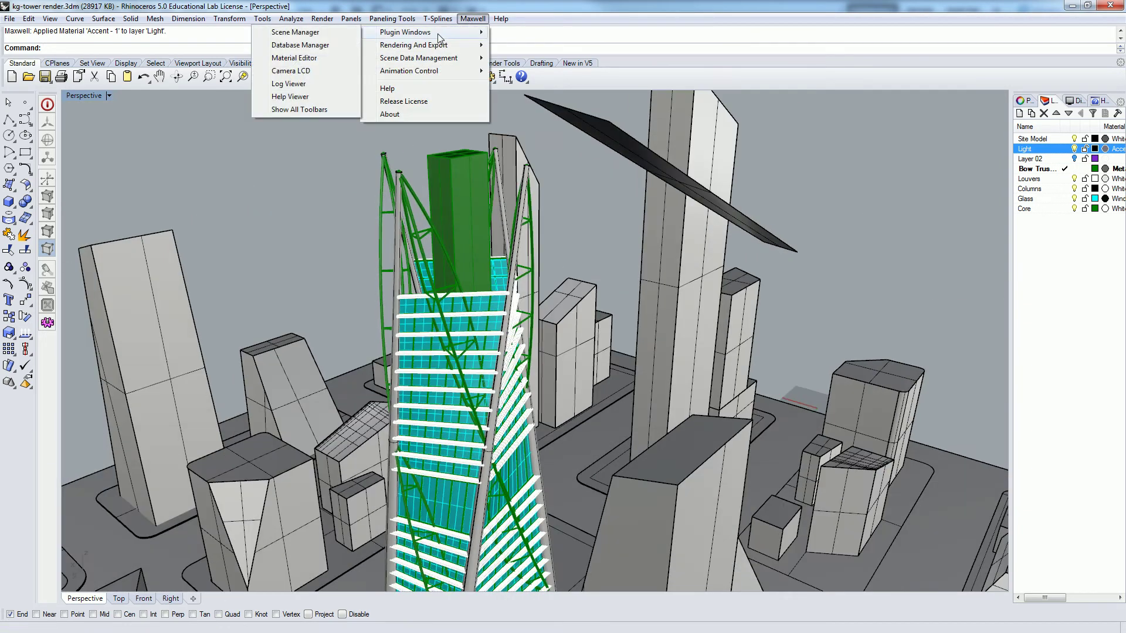
mouse_move(230, 18)
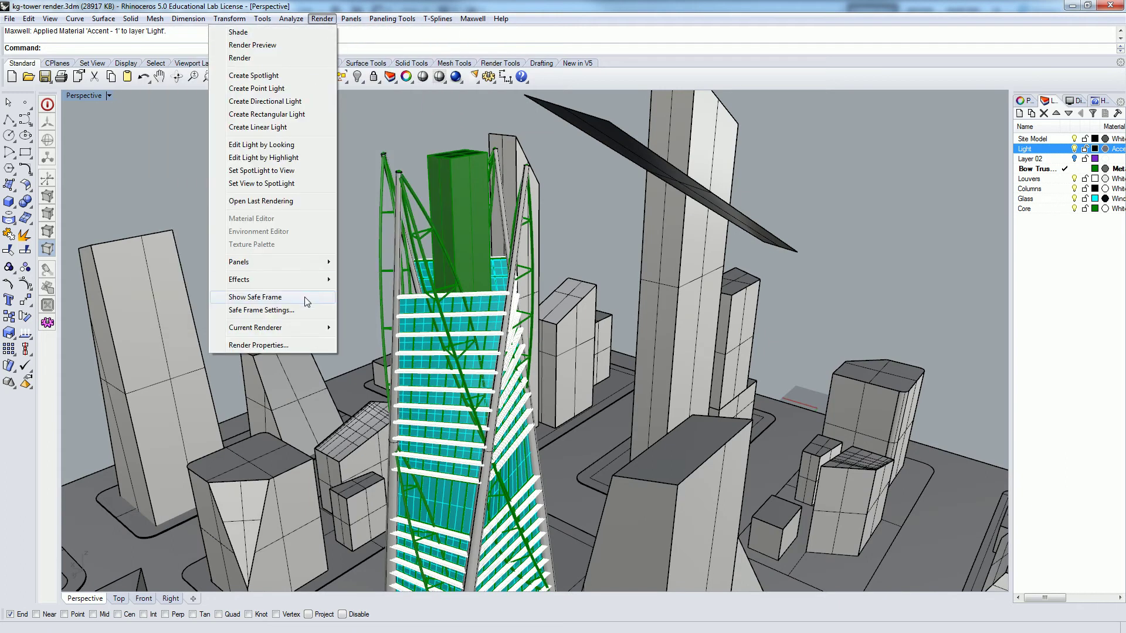
mouse_move(501, 18)
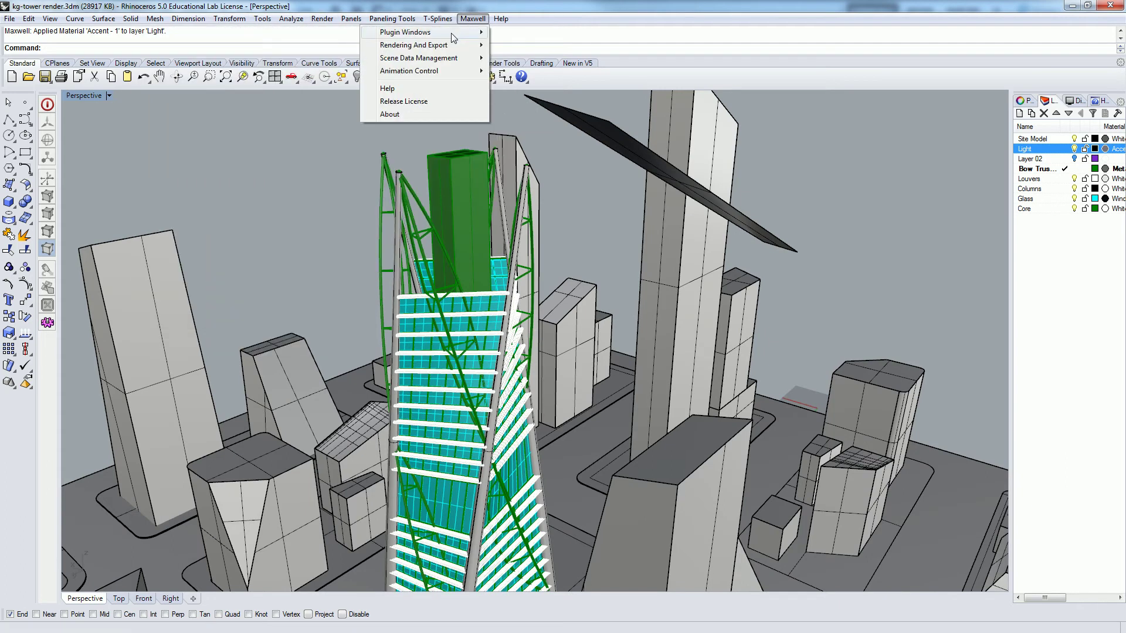
click(335, 33)
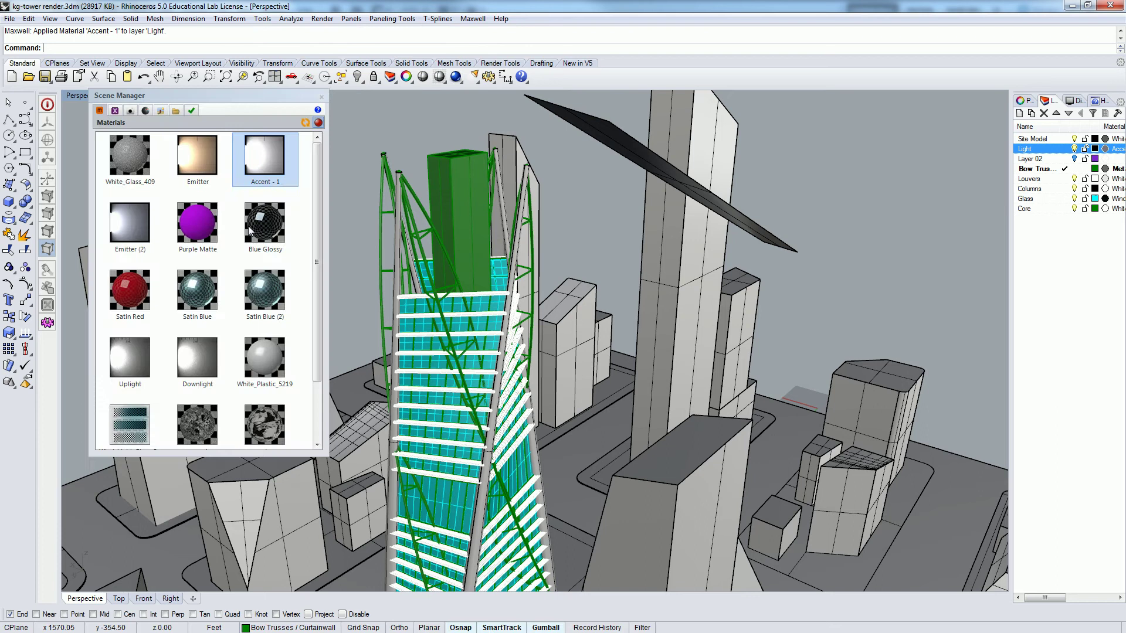
Set the Maxwell camera's output resolution preset to 320 x 240.
click(161, 111)
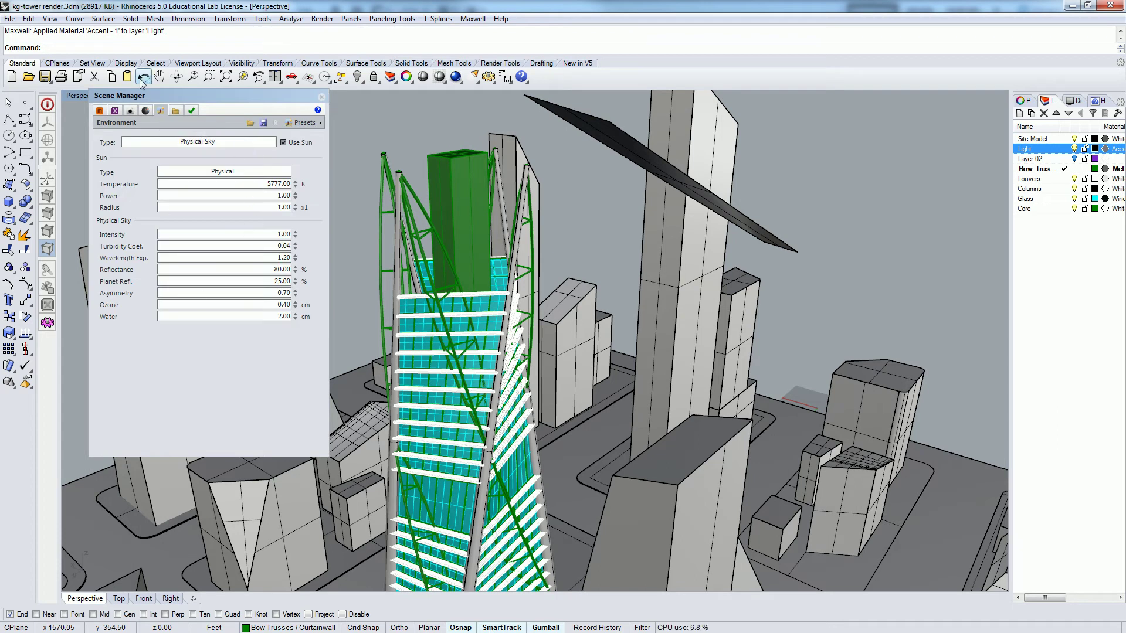
click(130, 111)
click(132, 110)
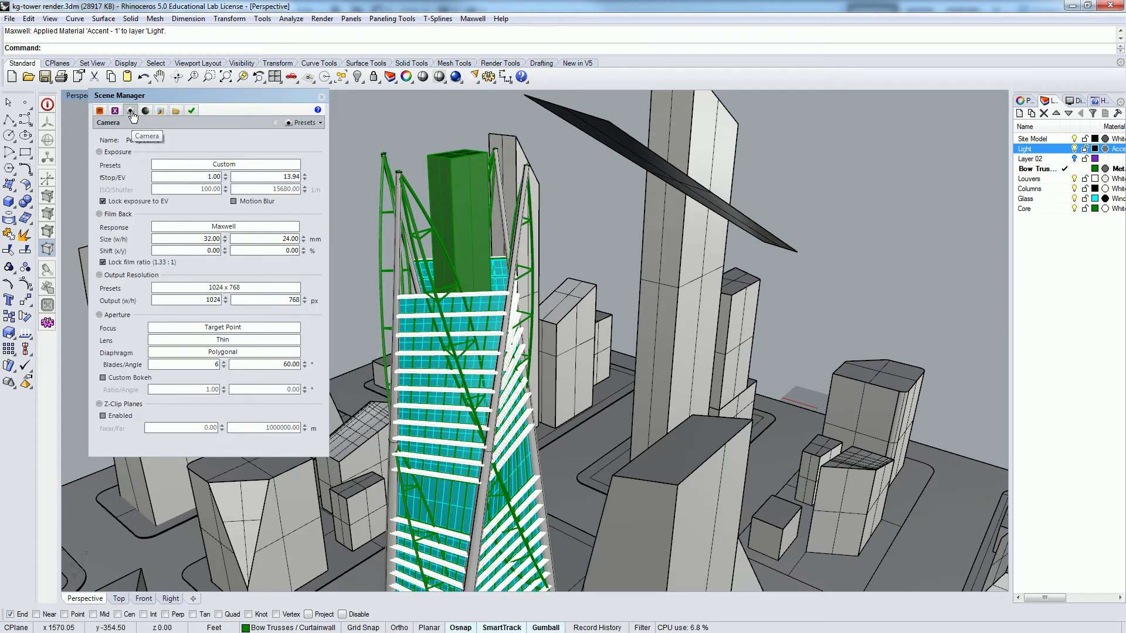
click(175, 111)
click(130, 111)
click(259, 288)
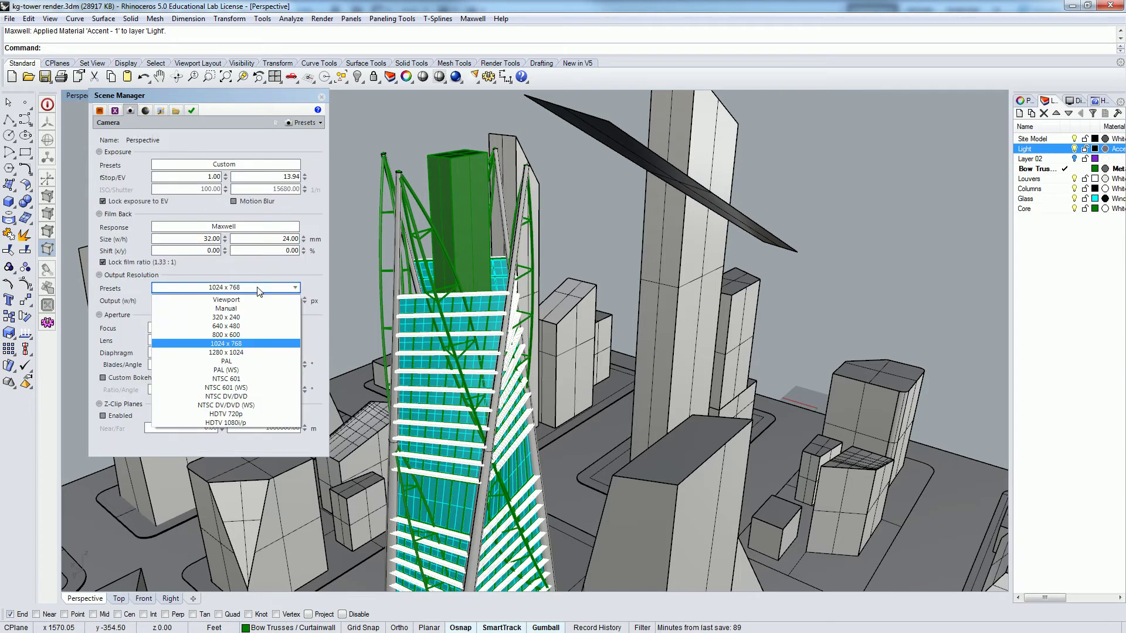
click(244, 314)
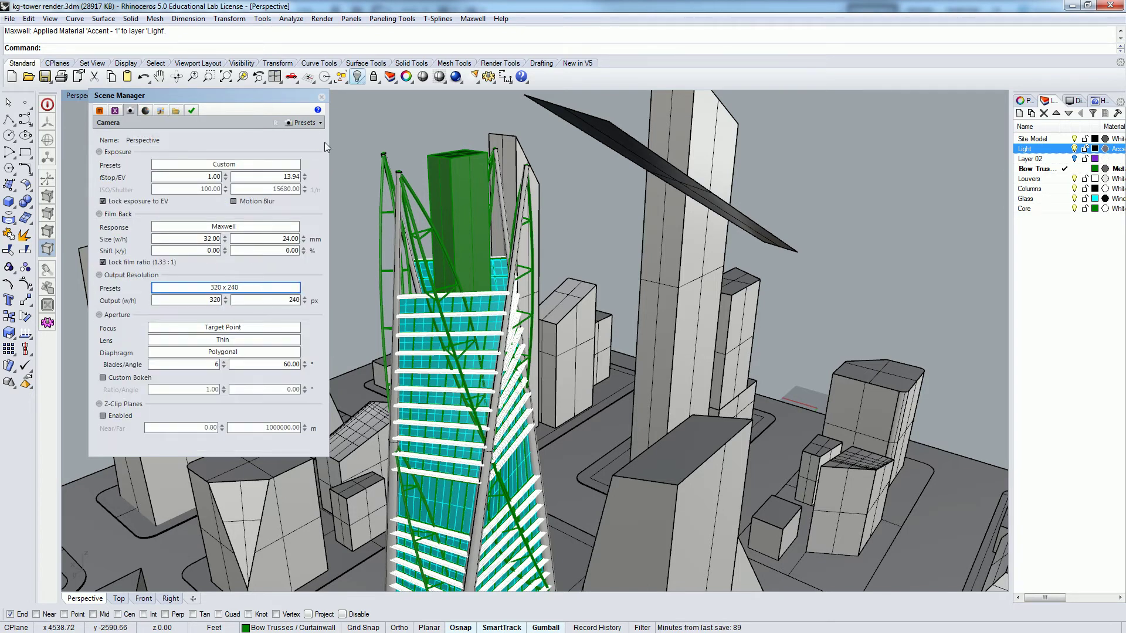
click(437, 18)
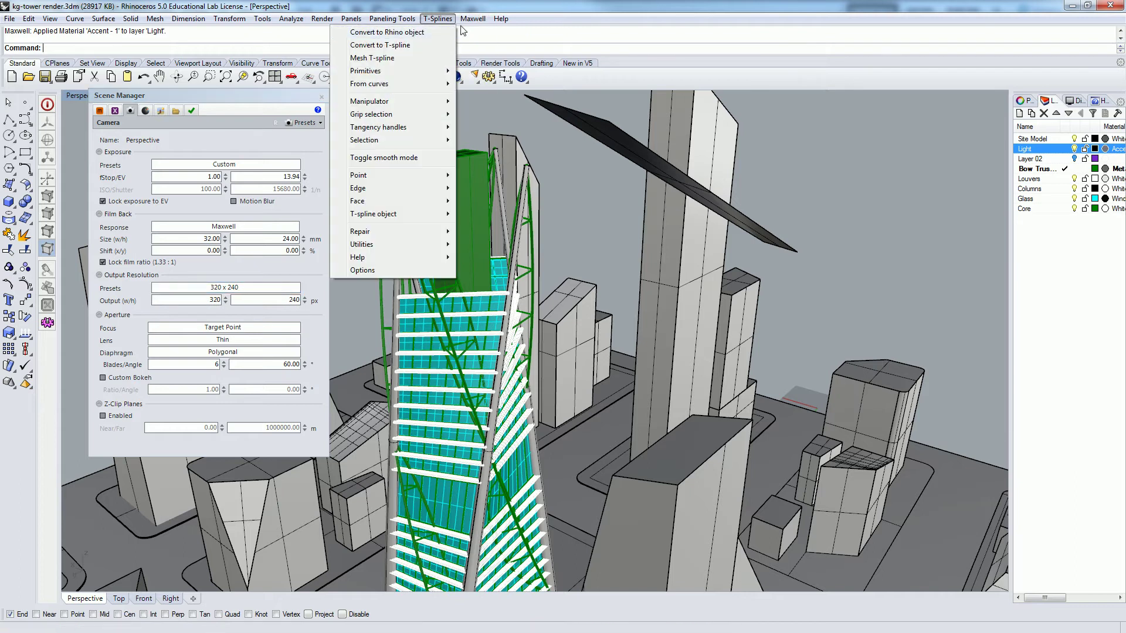
mouse_move(473, 18)
mouse_move(410, 33)
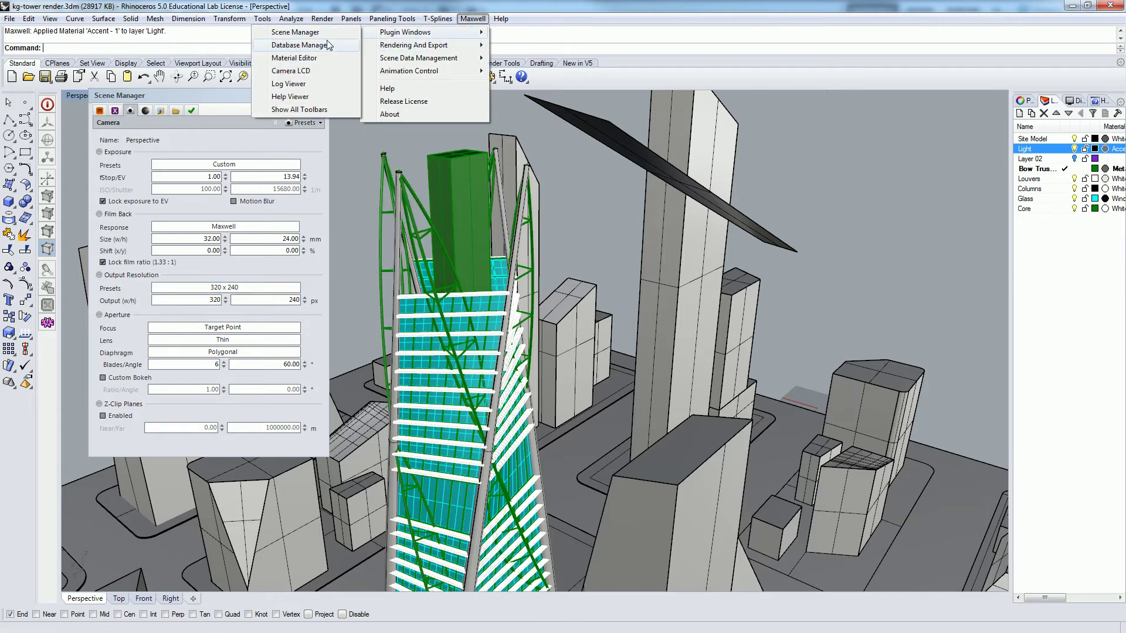
mouse_move(391, 50)
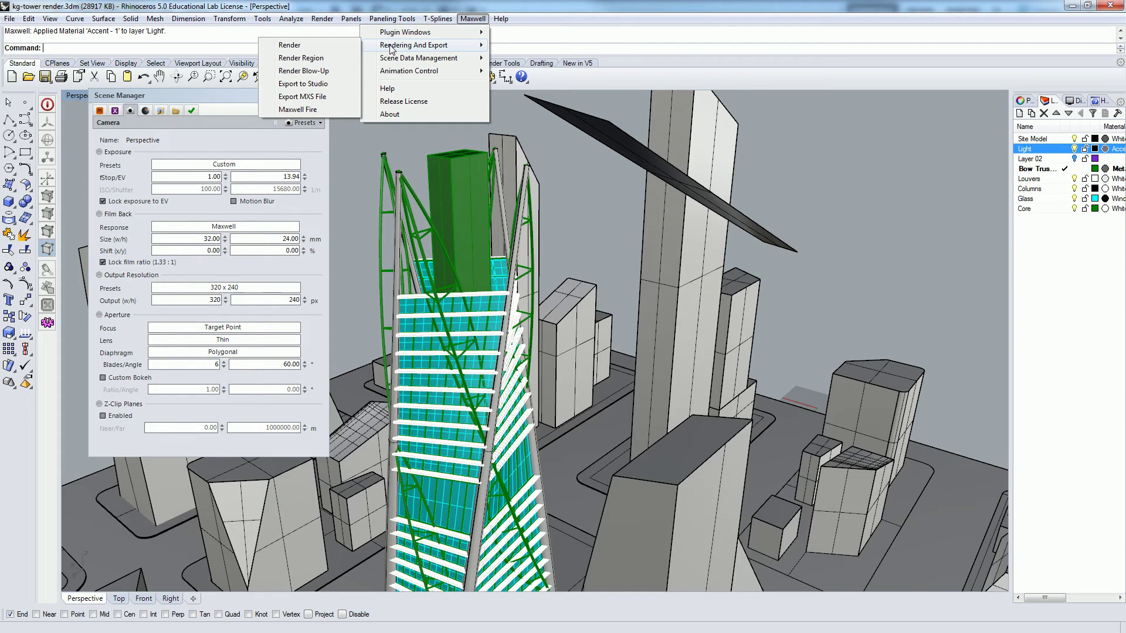
click(618, 6)
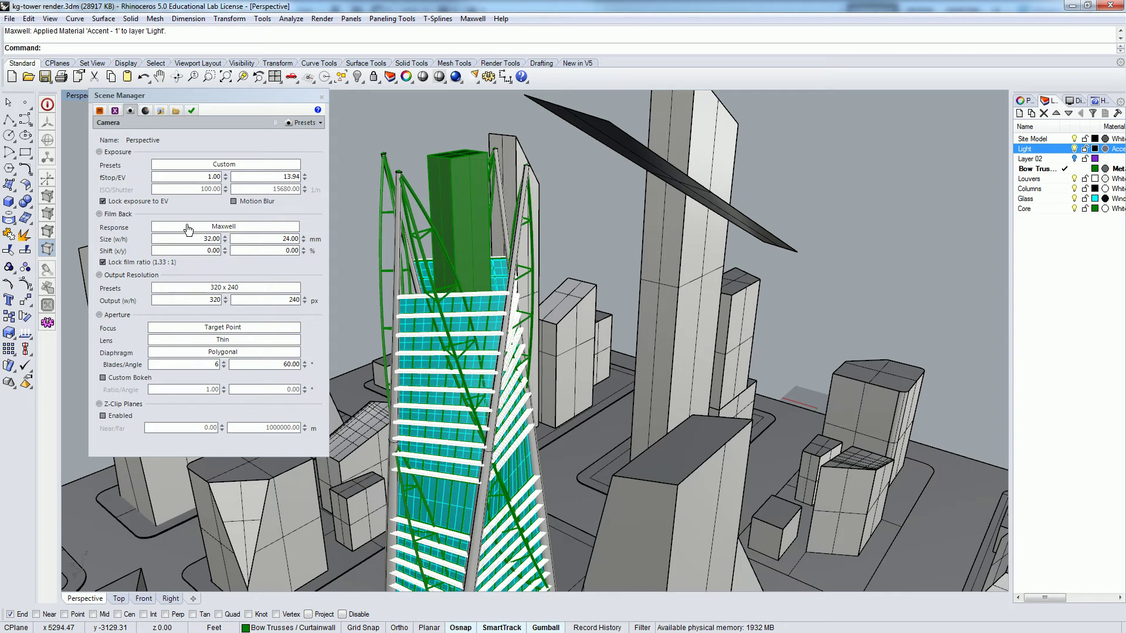
Set Maxwell's render output quality to Draft and close the Scene Manager.
click(146, 110)
click(161, 110)
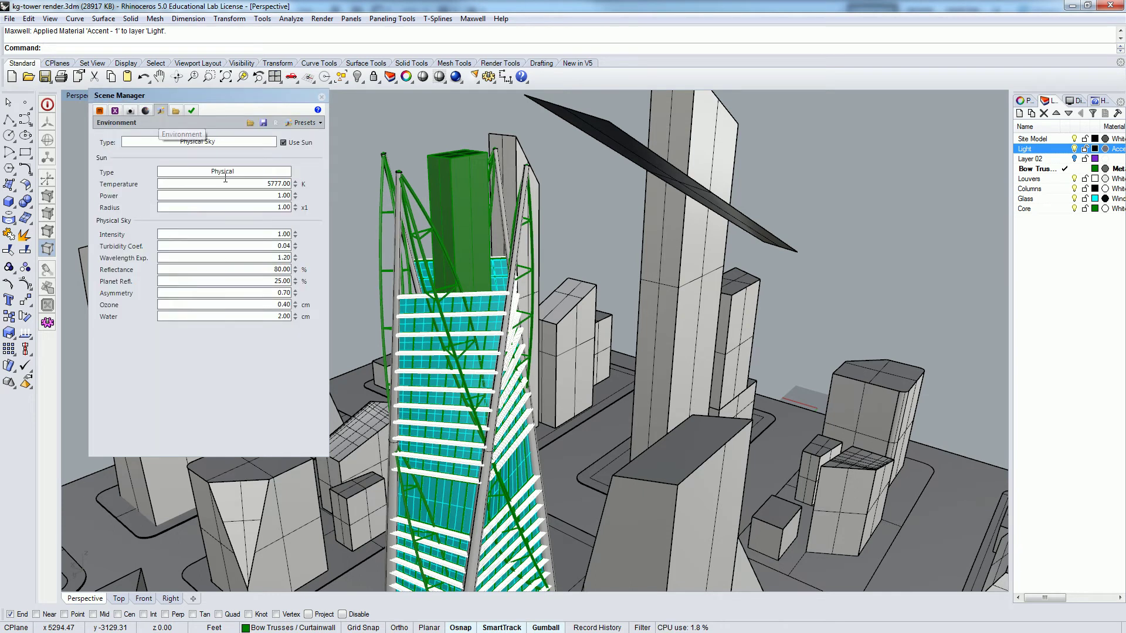
click(176, 110)
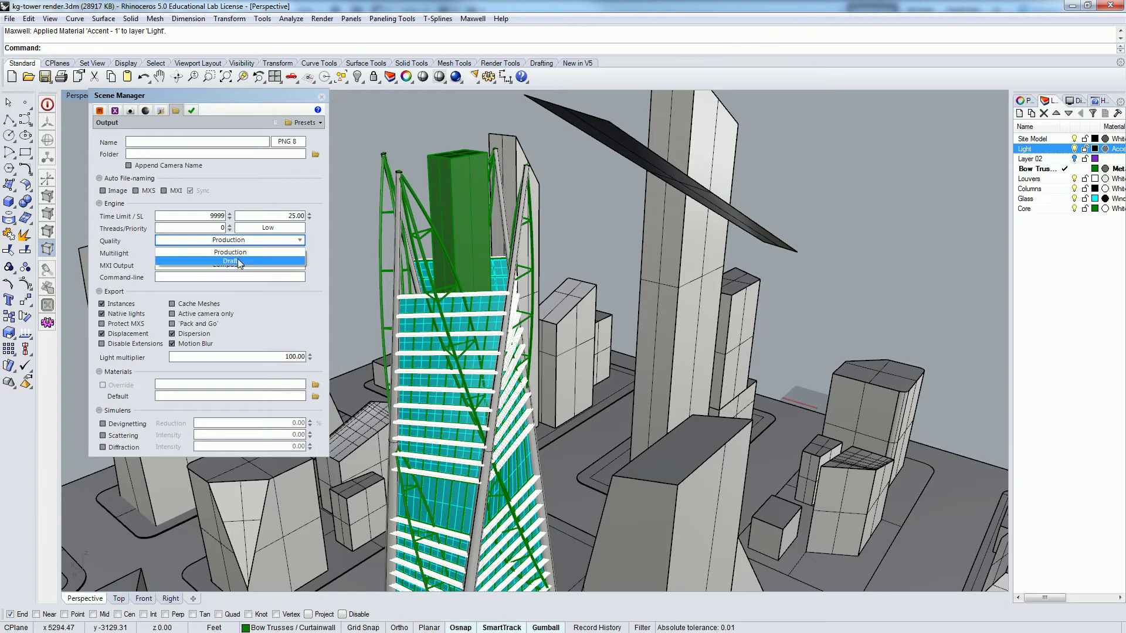
click(255, 204)
click(255, 204)
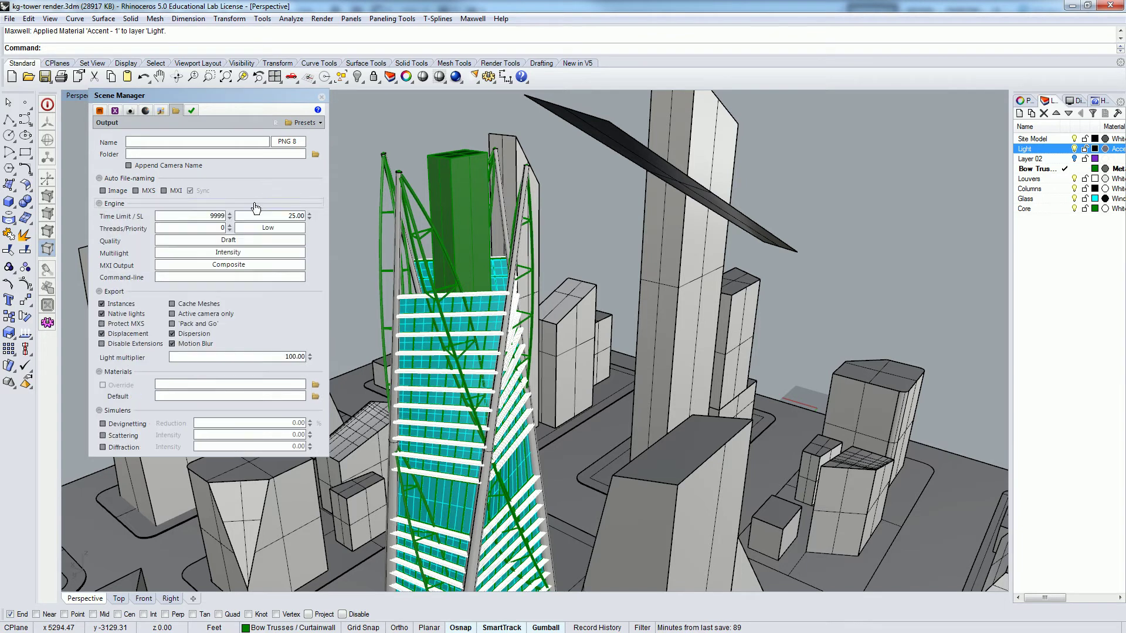
click(322, 97)
Reopen Maxwell's Scene Manager, set the environment type to Constant Dome and close the manager.
mouse_move(612, 210)
right_down()
mouse_move(731, 210)
mouse_move(607, 270)
mouse_move(614, 253)
mouse_move(598, 223)
right_up()
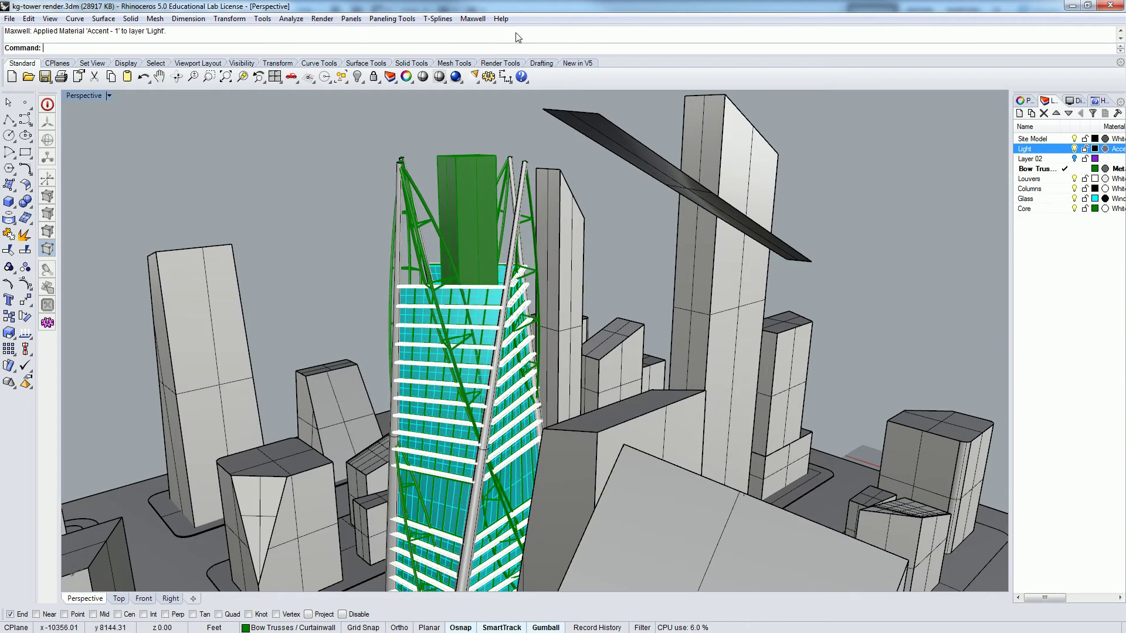
click(472, 19)
mouse_move(399, 34)
click(287, 33)
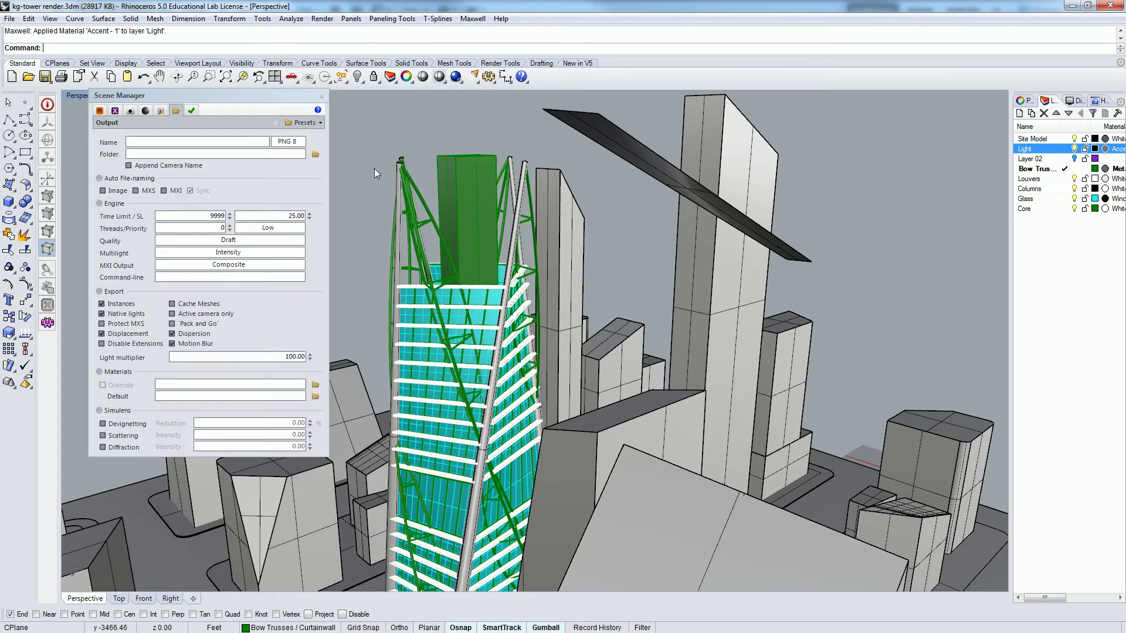
click(165, 114)
click(215, 143)
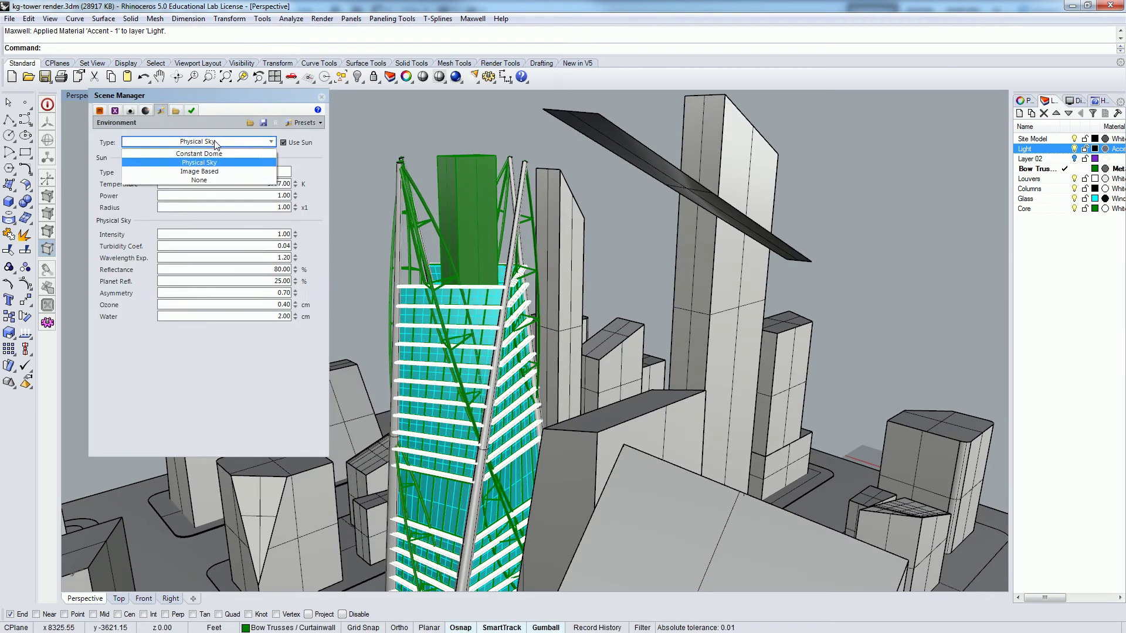
click(211, 154)
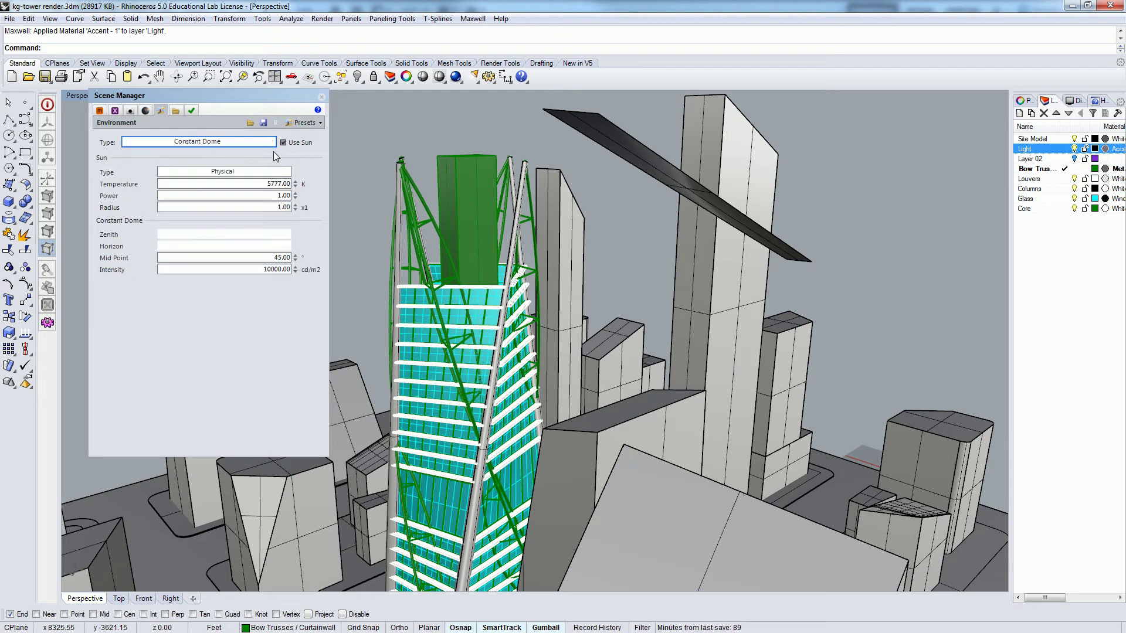
click(321, 98)
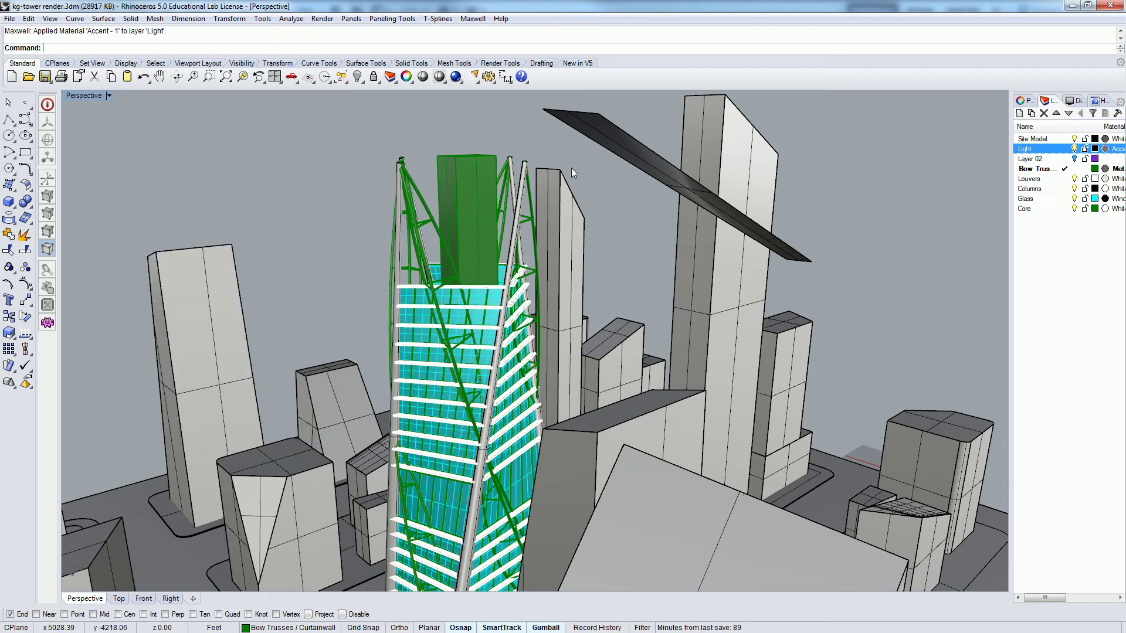
Frame the tower and the light panel from a low angle and render the view with Maxwell, overwriting the existing files.
right_drag(535, 203, 543, 224)
scroll(545, 227, up, 4)
right_drag(607, 249, 625, 193)
scroll(625, 193, down, 4)
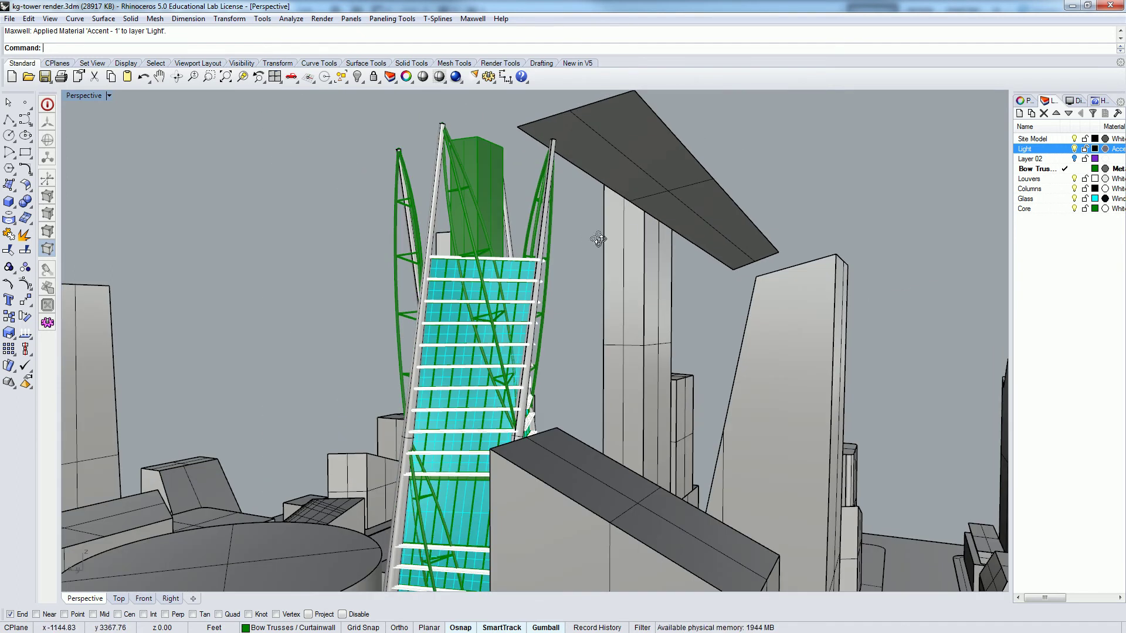
right_drag(597, 239, 657, 241)
click(438, 19)
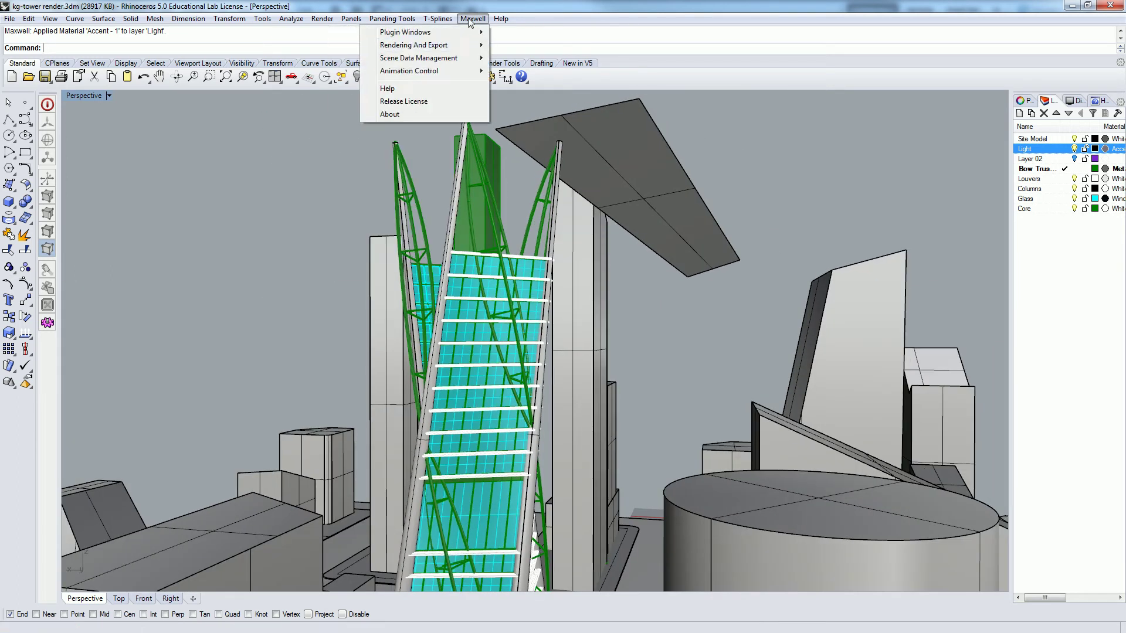
mouse_move(322, 19)
click(300, 57)
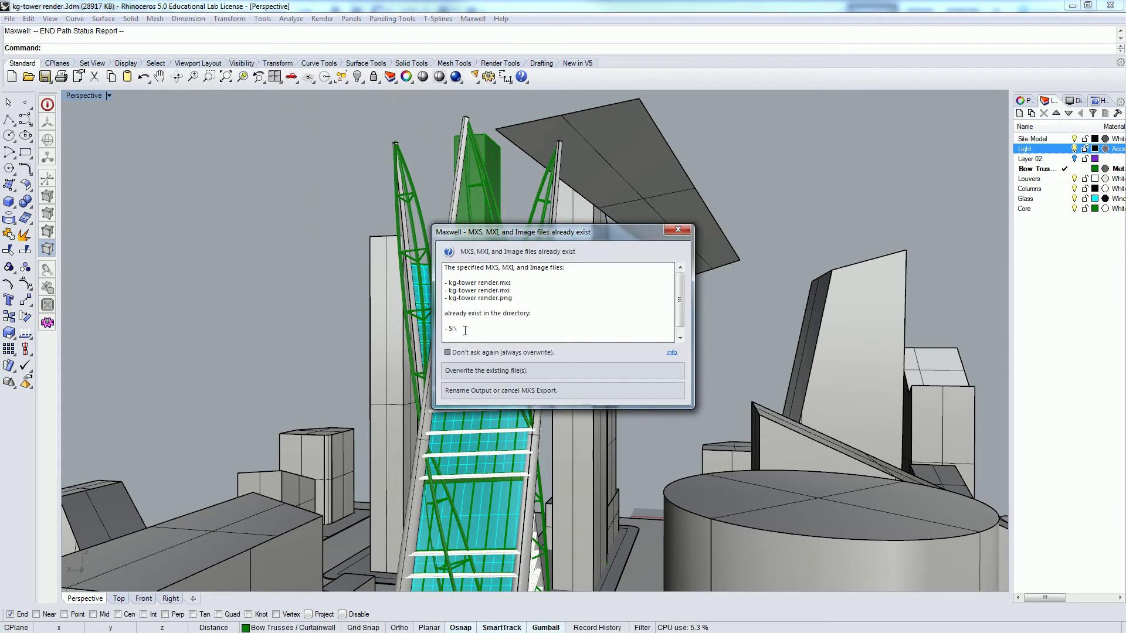
click(562, 370)
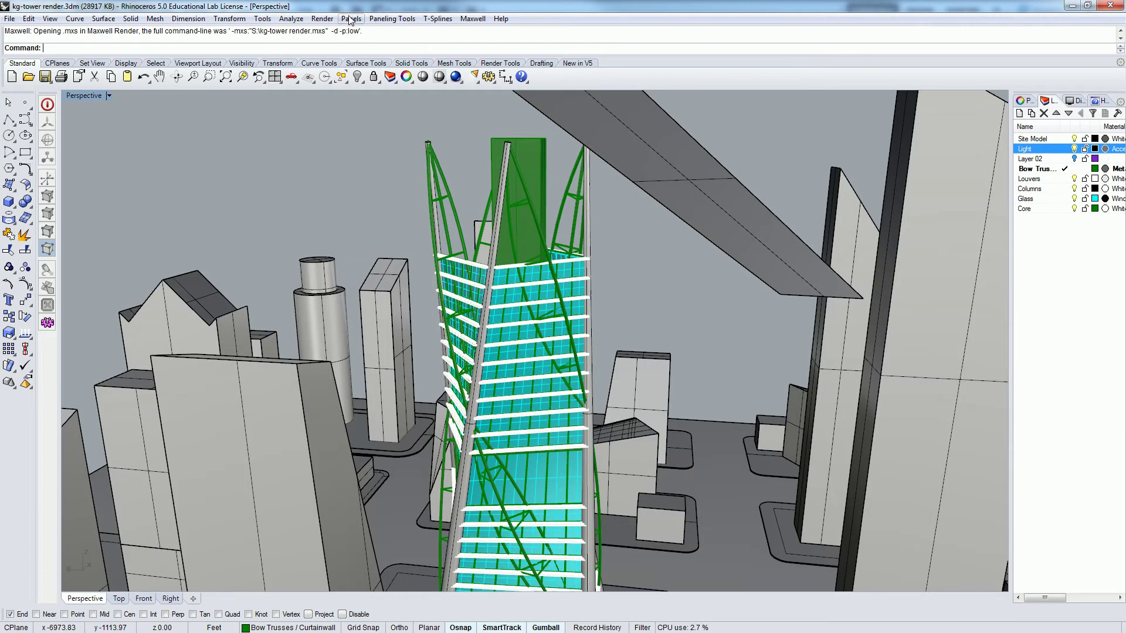
Reopen Maxwell's Scene Manager and open the Accent - 1 material in the Material Editor.
click(322, 19)
mouse_move(473, 20)
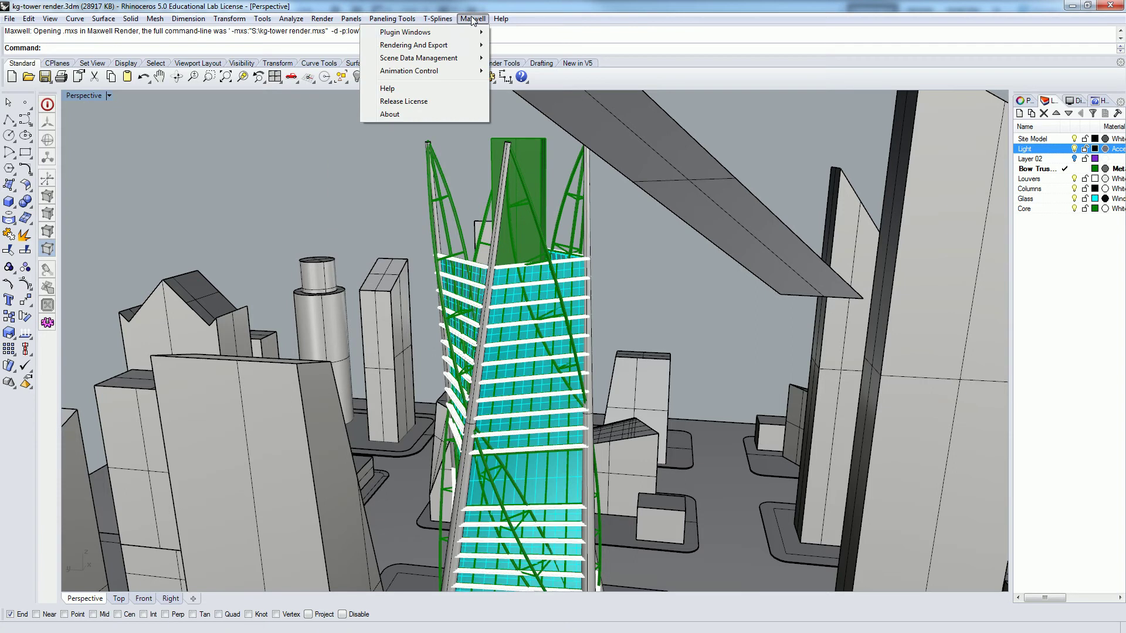
mouse_move(419, 32)
click(290, 33)
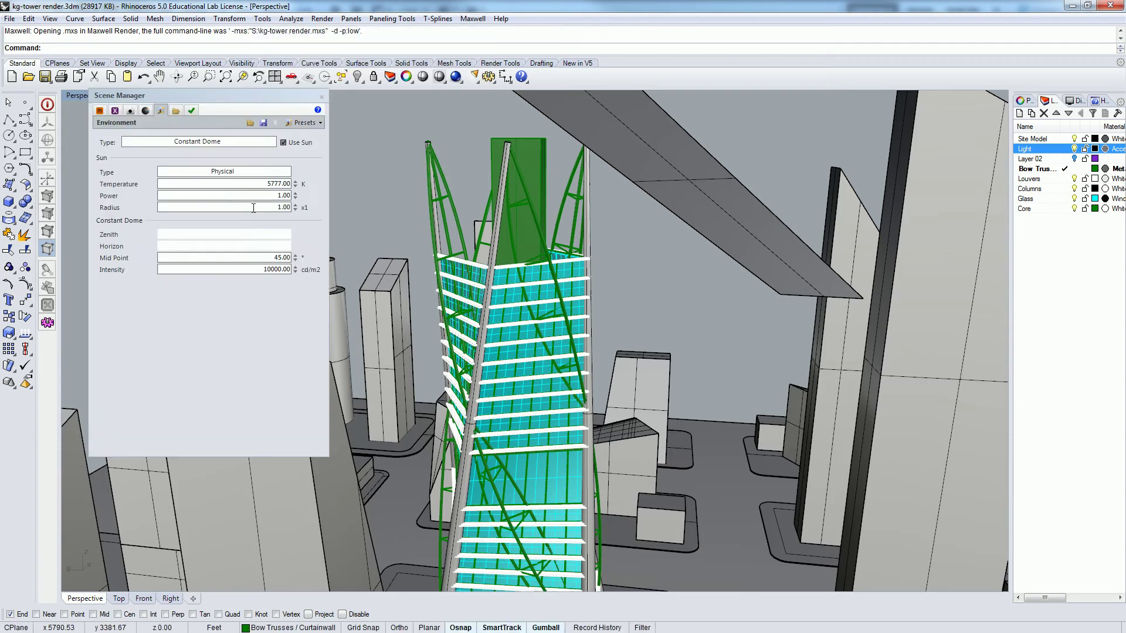
click(100, 110)
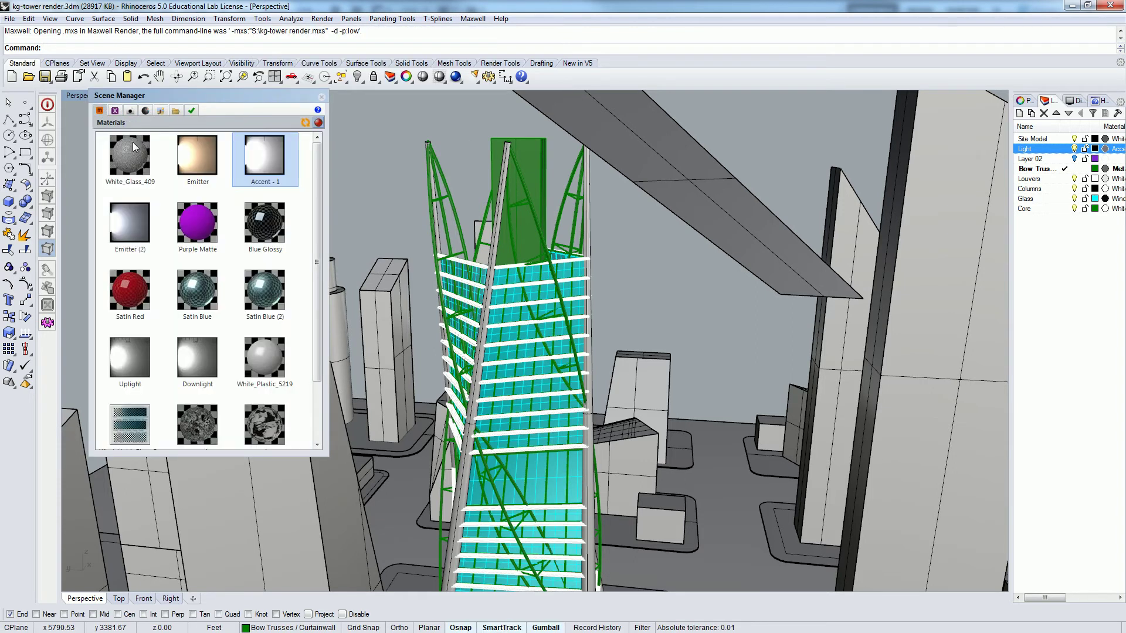
double_click(260, 160)
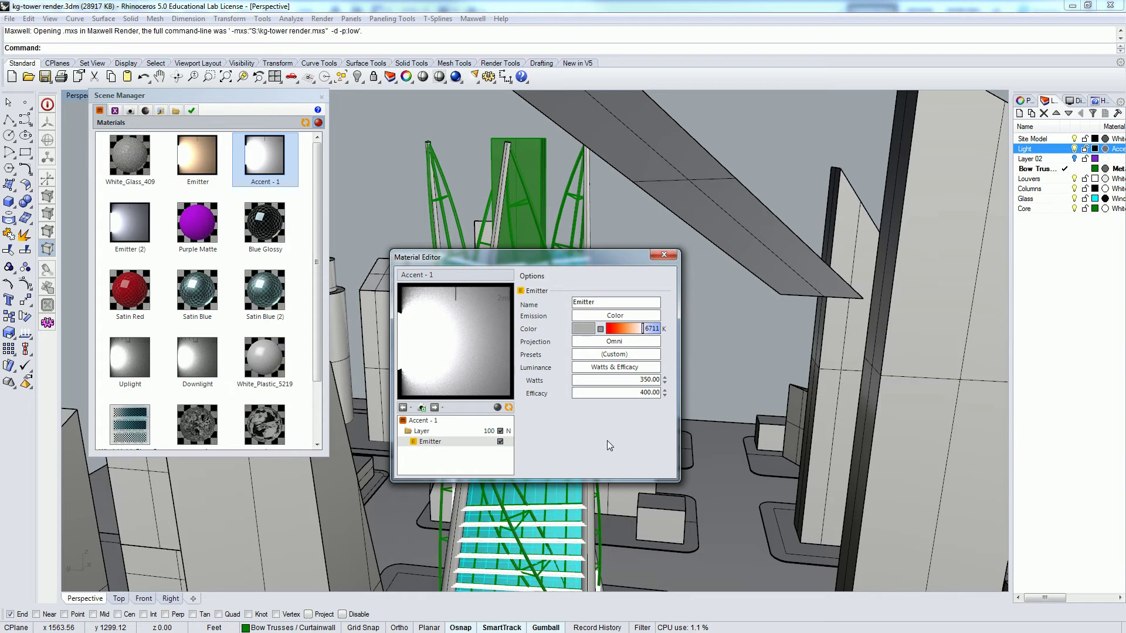
Set the Accent - 1 emitter to 8000 watts with an efficacy of 620 and refresh the material preview.
drag(637, 380, 688, 380)
text(80)
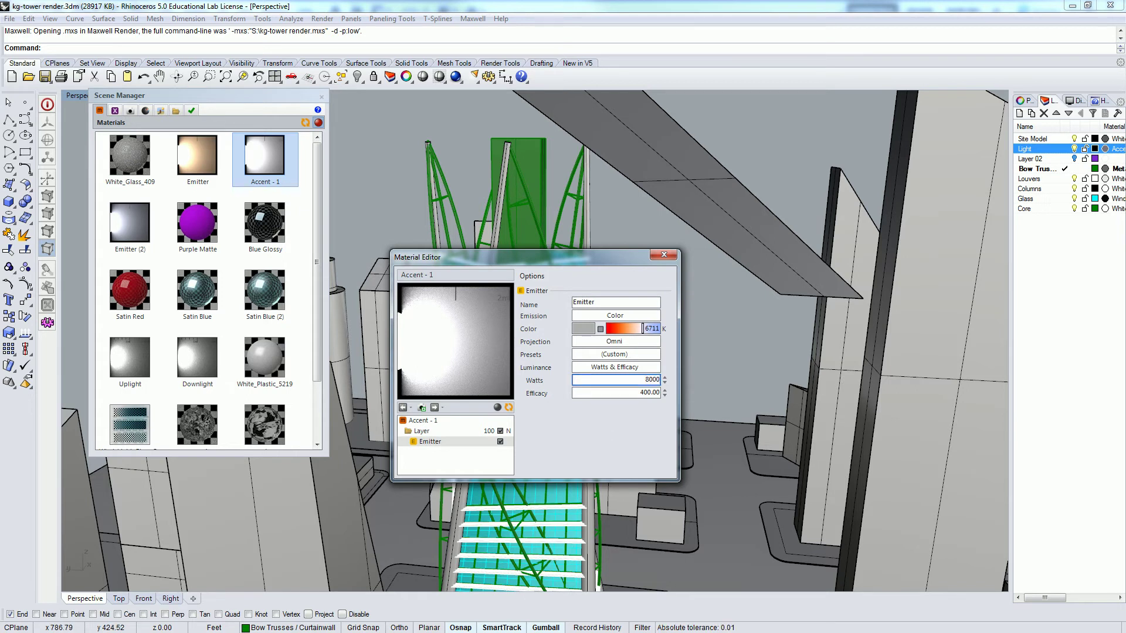
key(Tab)
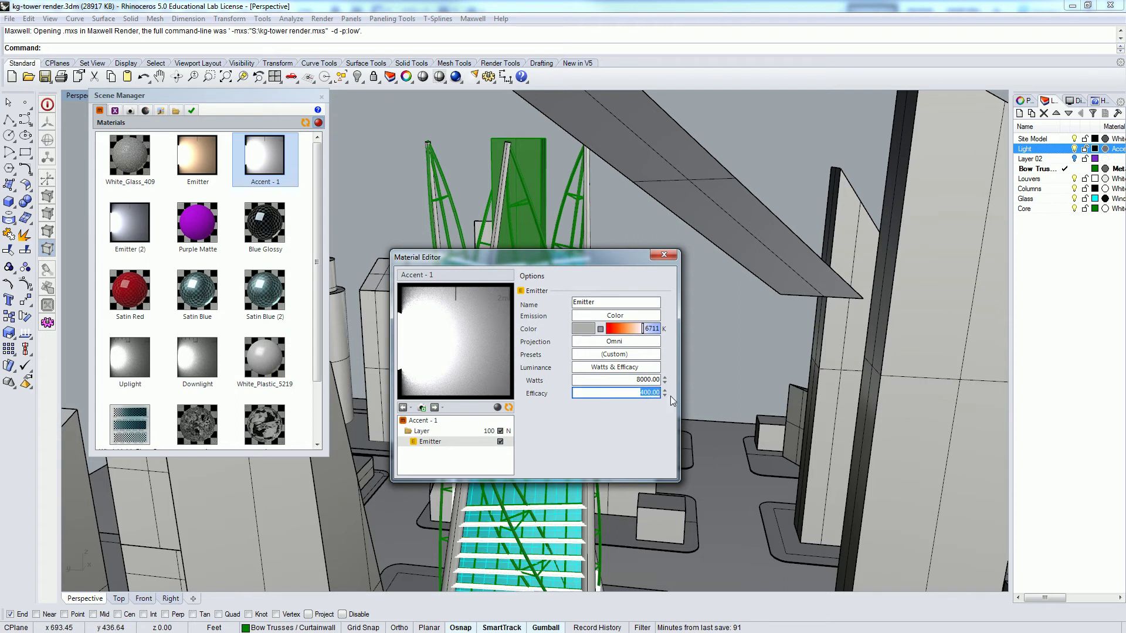
text(620)
click(621, 380)
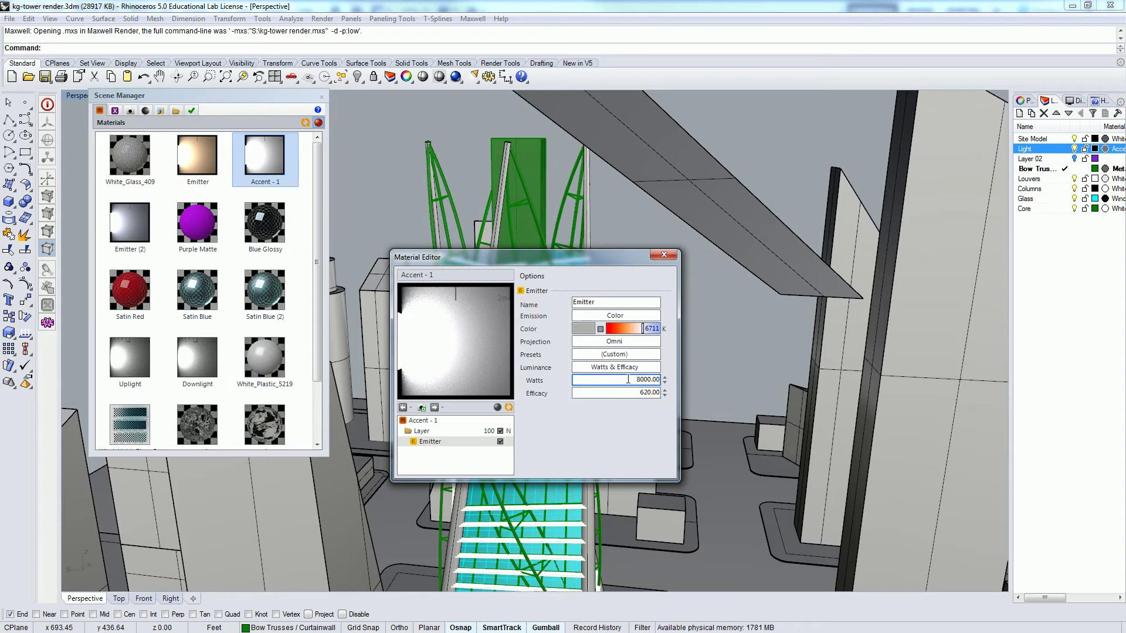
click(509, 407)
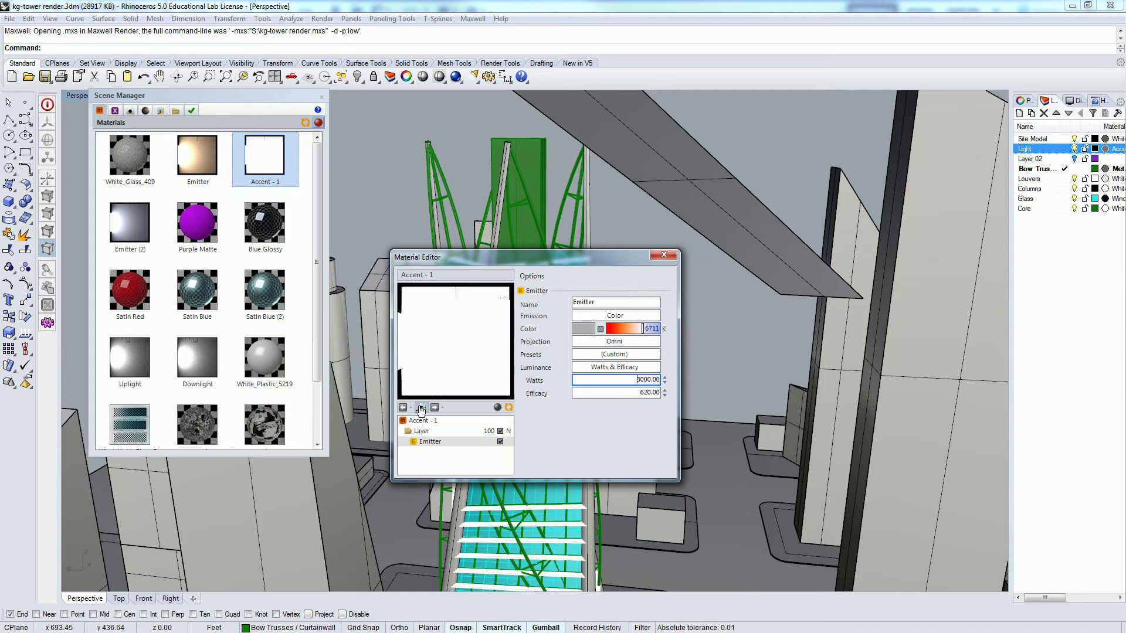
Set the Accent - 1 material's preview scene to emitter_10m and refresh the preview.
click(422, 431)
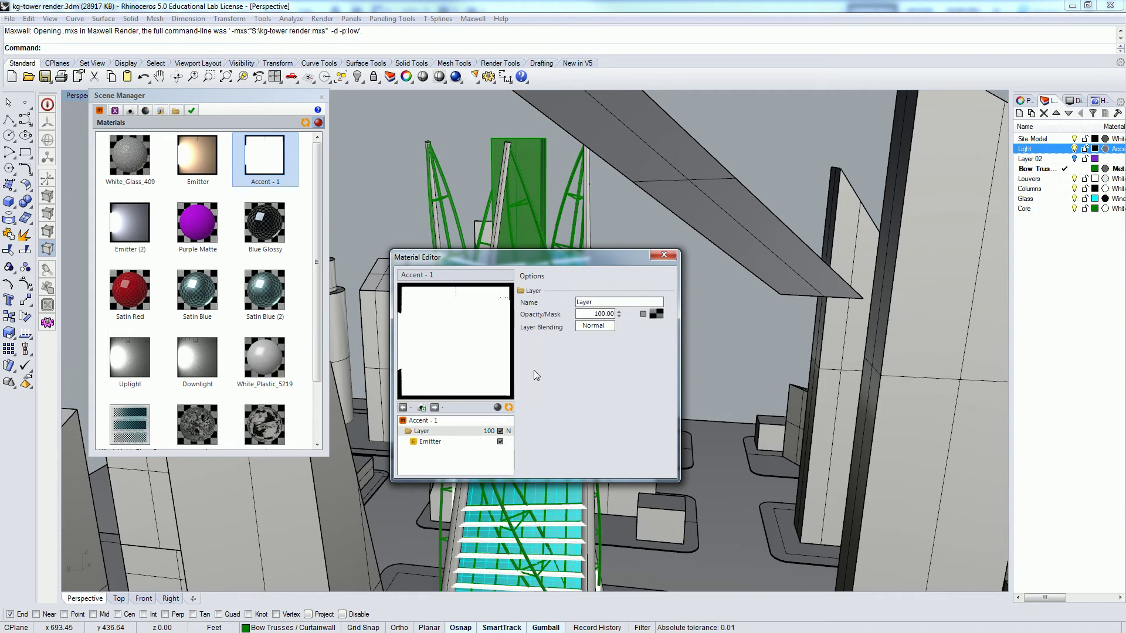
click(455, 421)
click(638, 454)
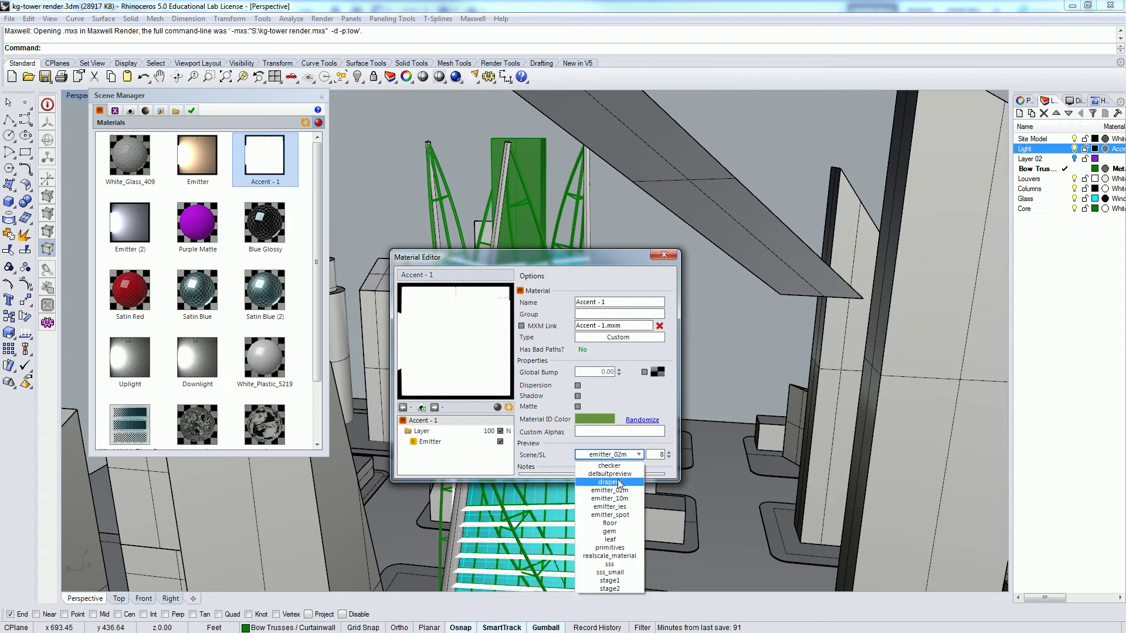
click(610, 499)
click(509, 408)
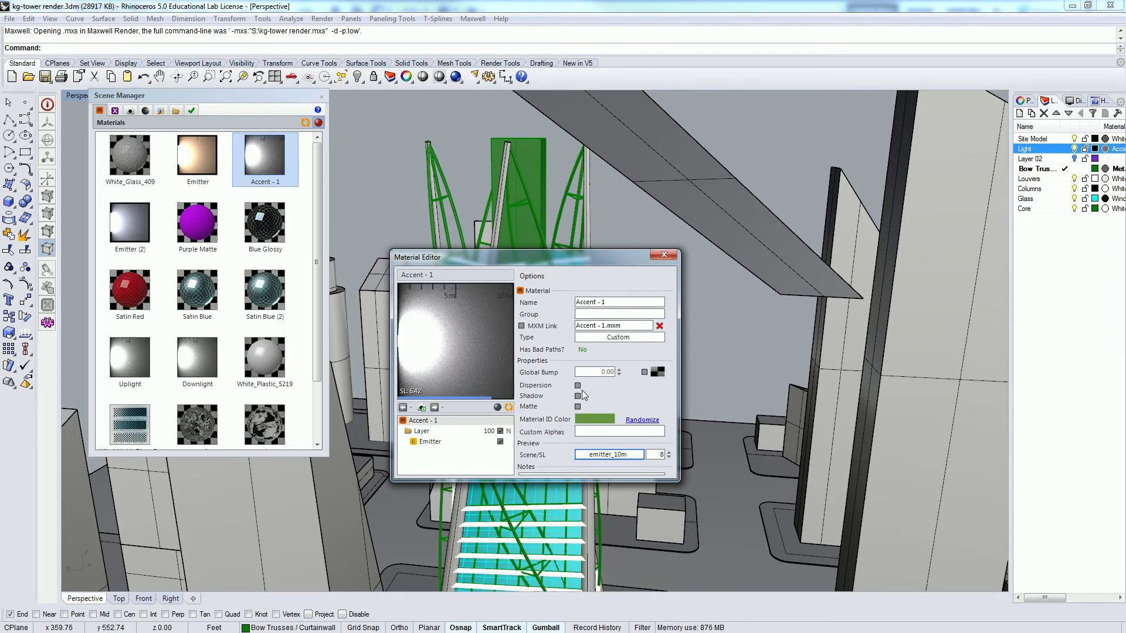
Set the Accent - 1 emitter to 15000 watts with an efficacy of 683 and refresh the preview.
click(430, 442)
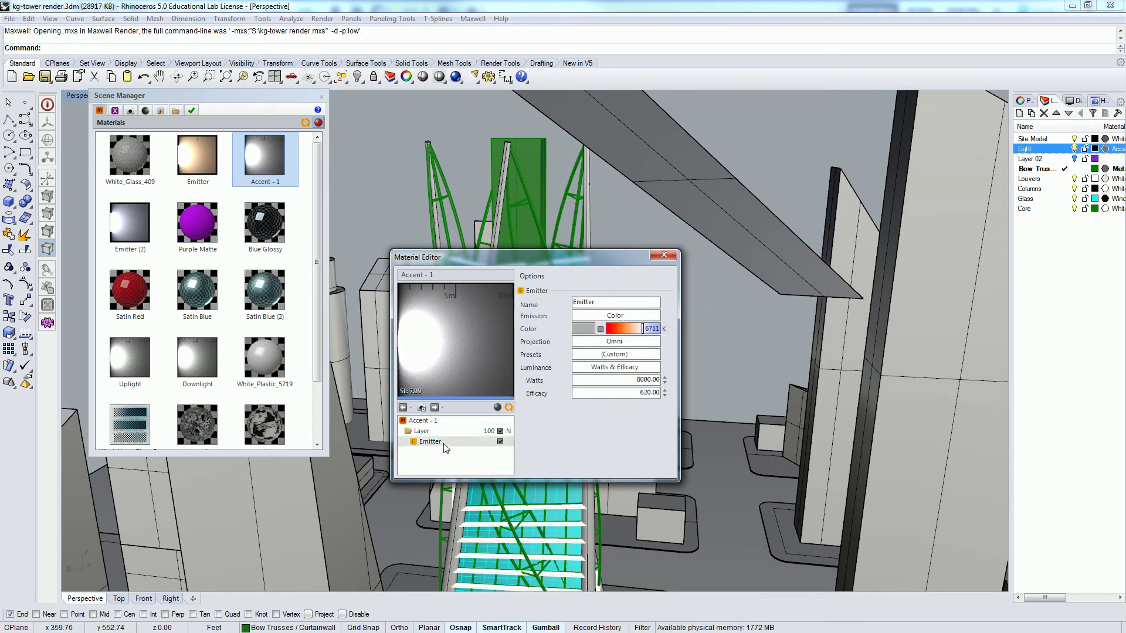
drag(622, 380, 672, 385)
text(15000)
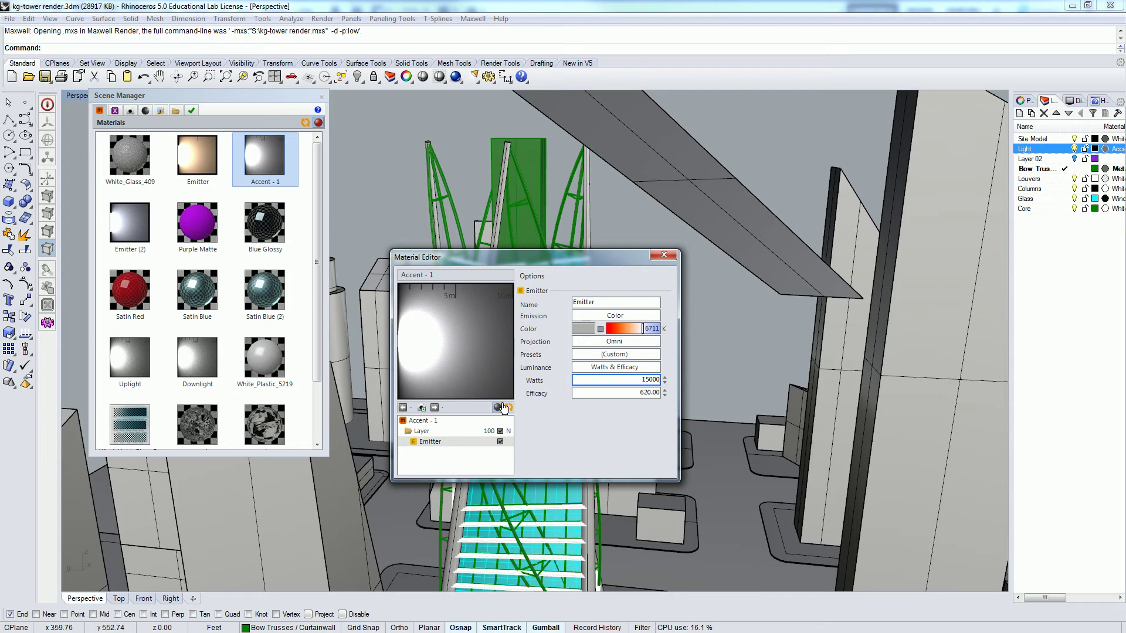
click(655, 393)
drag(655, 393, 694, 394)
text(1000)
click(611, 383)
click(510, 409)
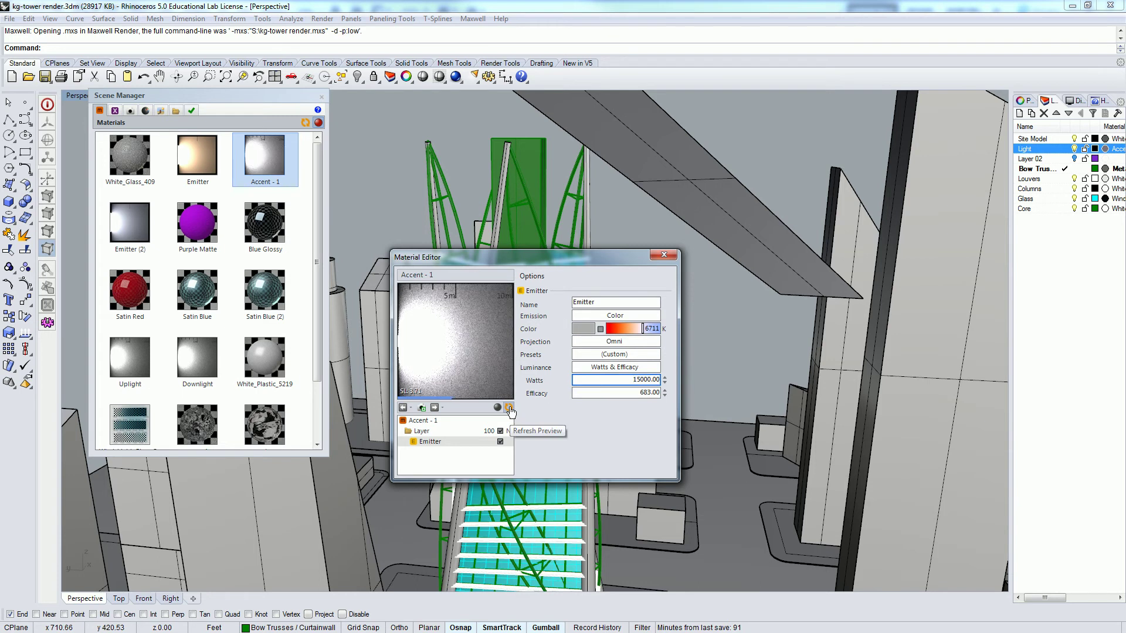
Raise the Accent - 1 emitter to 100000 watts, refresh the preview and close the Material Editor.
click(642, 393)
double_click(629, 381)
key(BackSpace)
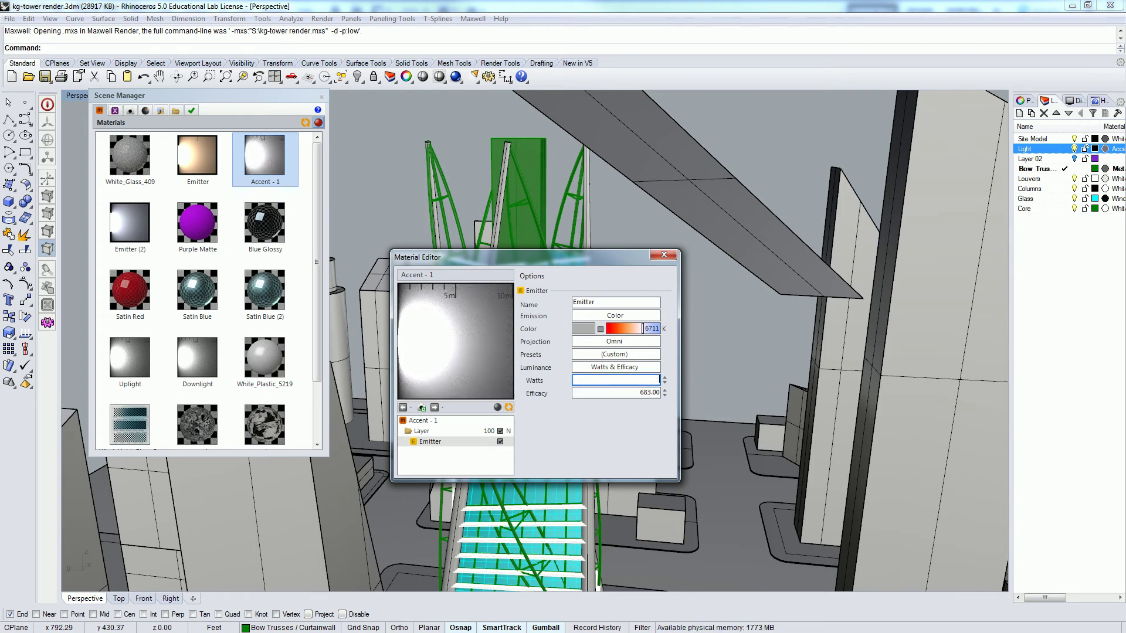
text(100000)
key(Tab)
click(509, 408)
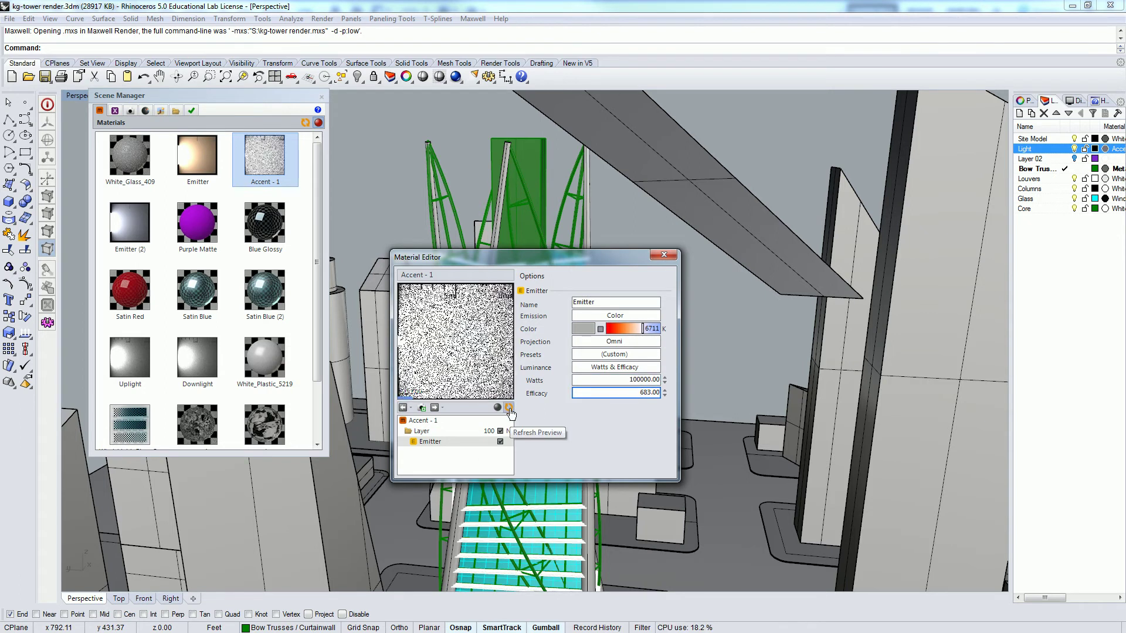
click(664, 256)
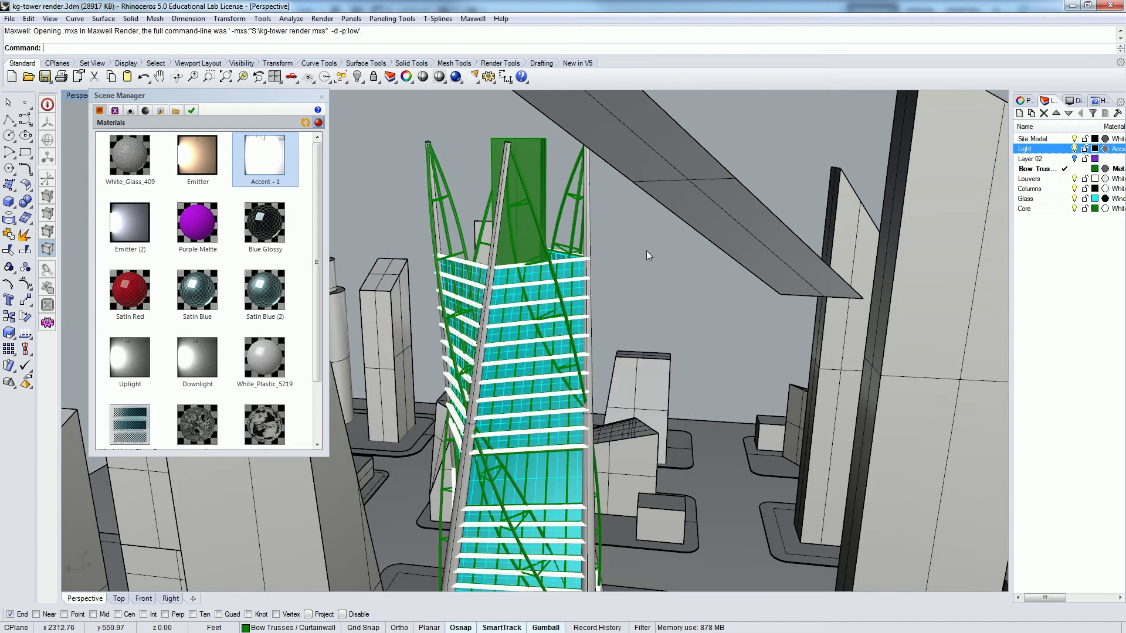
Render a closer view of the tower's upper facade, overwriting the existing files, and close the Maxwell Render window.
scroll(600, 269, up, 5)
scroll(579, 268, up, 2)
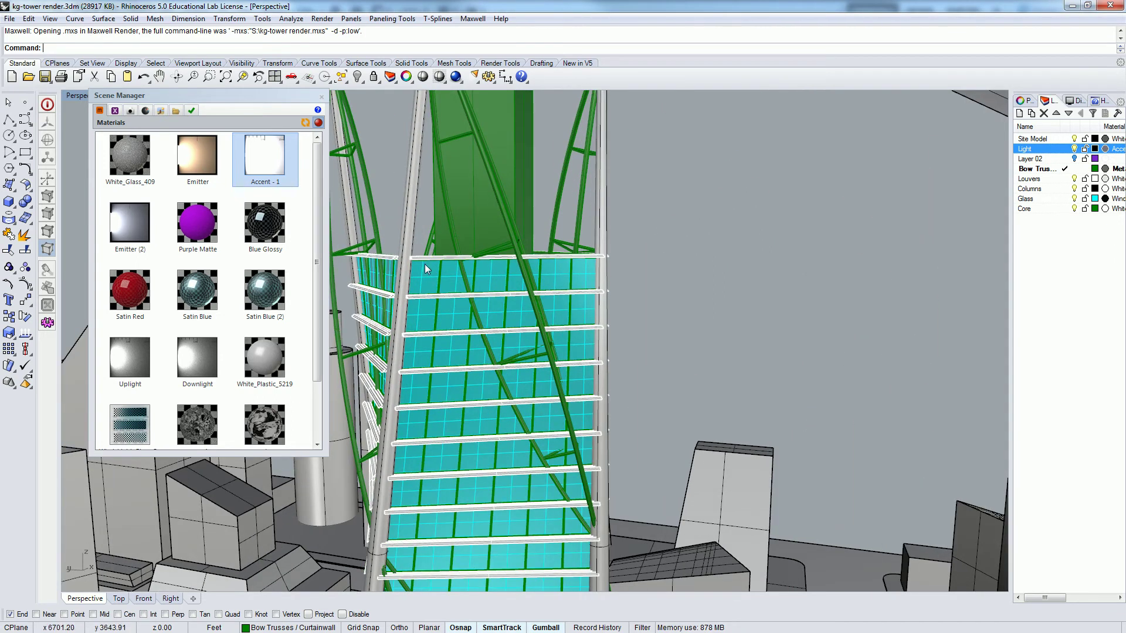
click(322, 18)
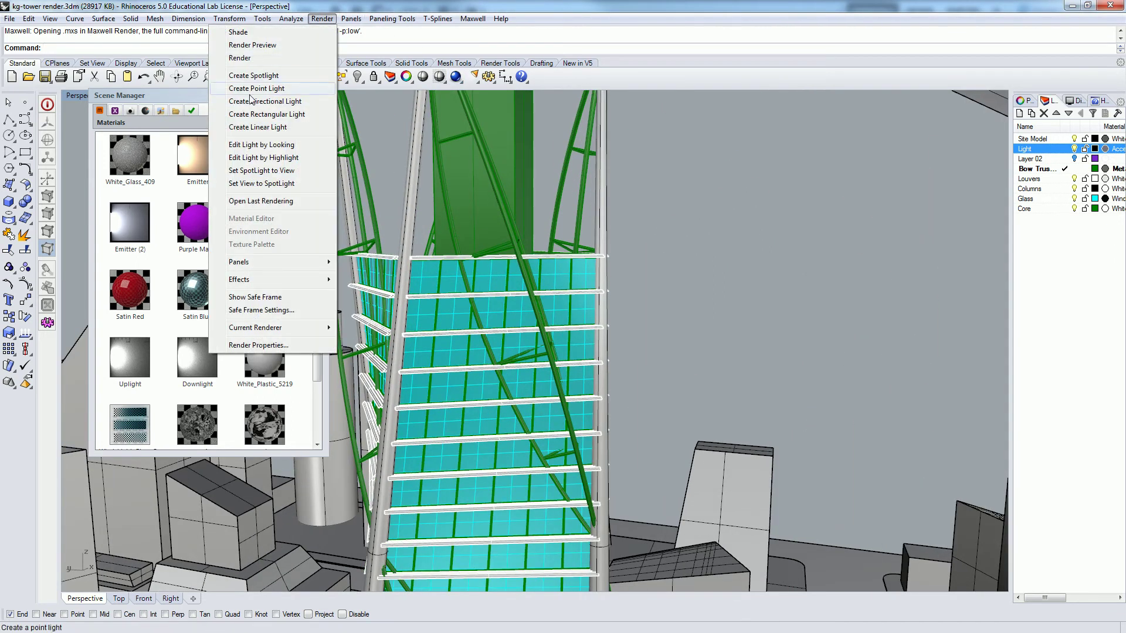
click(328, 30)
click(528, 369)
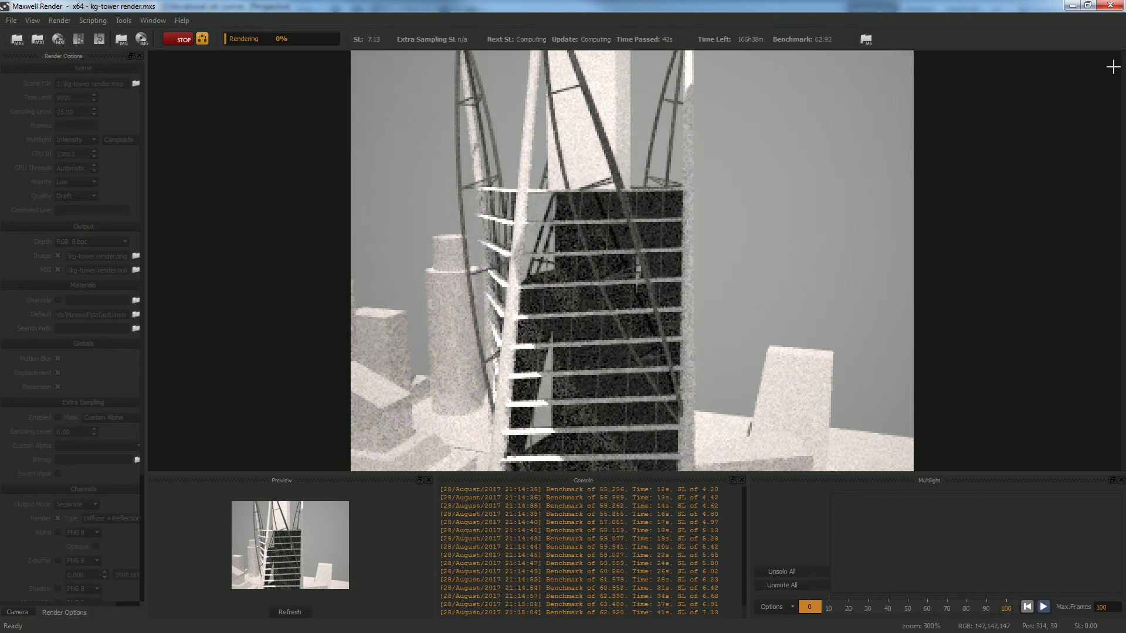
click(1110, 5)
click(563, 335)
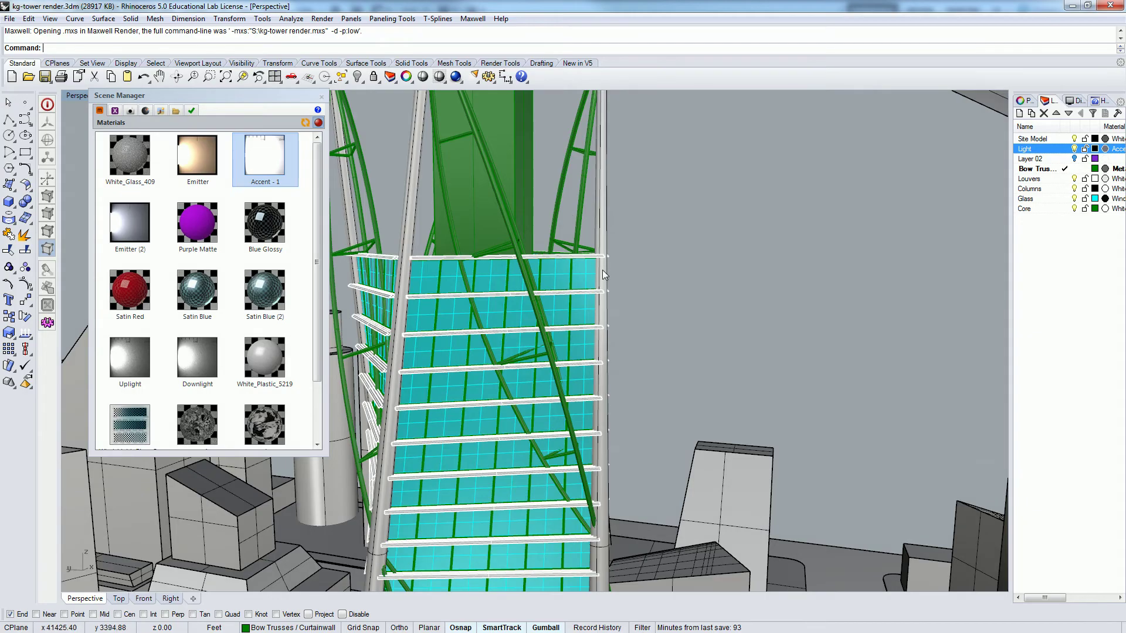
Turn off the Site Model layer to hide the surrounding buildings.
scroll(759, 253, down, 8)
right_drag(865, 253, 715, 295)
click(539, 344)
scroll(714, 292, down, 7)
scroll(682, 314, up, 3)
click(1074, 140)
Scale the light panel down to a small fraction of its size about its corner, using the opposite corner as first reference point.
right_drag(692, 323, 629, 370)
scroll(603, 357, up, 7)
drag(454, 173, 616, 326)
right_drag(678, 336, 611, 286)
drag(594, 286, 611, 350)
right_drag(661, 383, 594, 360)
scroll(593, 361, up, 6)
scroll(593, 350, up, 8)
right_drag(710, 297, 746, 284)
scroll(746, 283, down, 5)
text(scale)
key(Return)
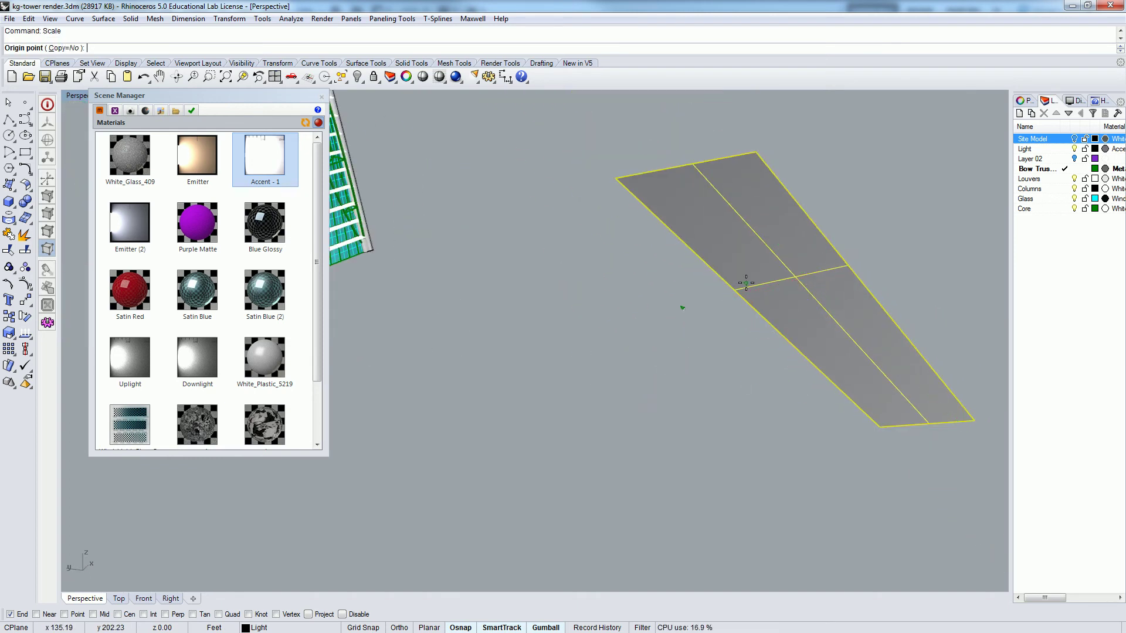
click(885, 427)
click(756, 153)
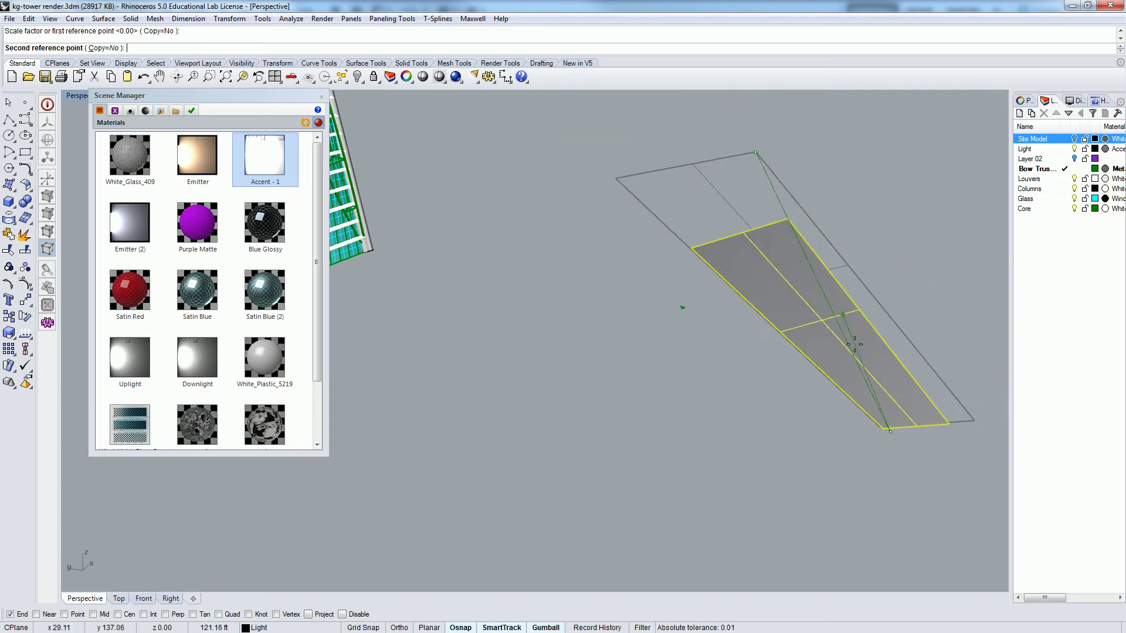
click(889, 418)
Move the scaled-down light panel to a new location with the Move command.
scroll(853, 421, up, 5)
text(m)
key(Return)
click(958, 535)
click(485, 206)
Zoom to the moved selection and delete the unneeded object near it.
scroll(504, 213, up, 4)
text(zs)
key(Return)
right_drag(563, 355, 602, 398)
scroll(669, 407, down, 3)
drag(465, 386, 434, 439)
click(413, 432)
key(Delete)
Reposition the light panel with the gumball and clear the selection.
click(603, 322)
right_drag(603, 322, 548, 235)
drag(548, 235, 694, 266)
right_drag(694, 266, 694, 414)
key(Escape)
Frame the whole tower in the perspective view and render it with Maxwell, overwriting the existing files.
scroll(637, 367, up, 7)
right_drag(604, 379, 645, 375)
right_drag(706, 328, 640, 390)
scroll(688, 448, down, 8)
right_drag(729, 337, 670, 417)
scroll(671, 418, up, 5)
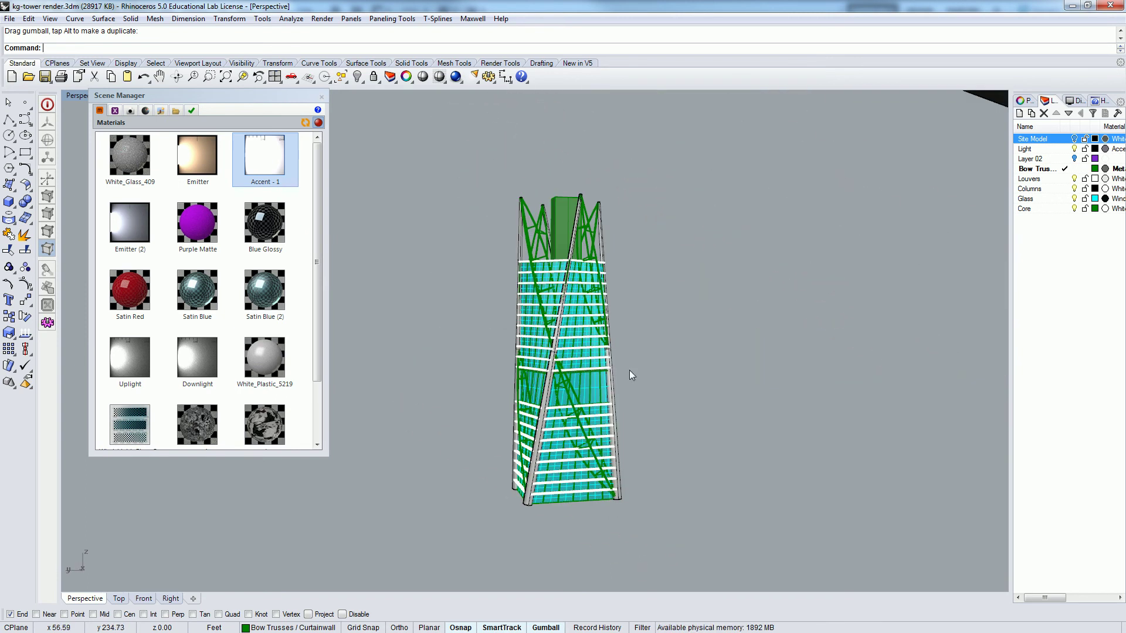
right_drag(638, 216, 588, 265)
scroll(602, 274, up, 6)
shift+right_drag(607, 201, 590, 225)
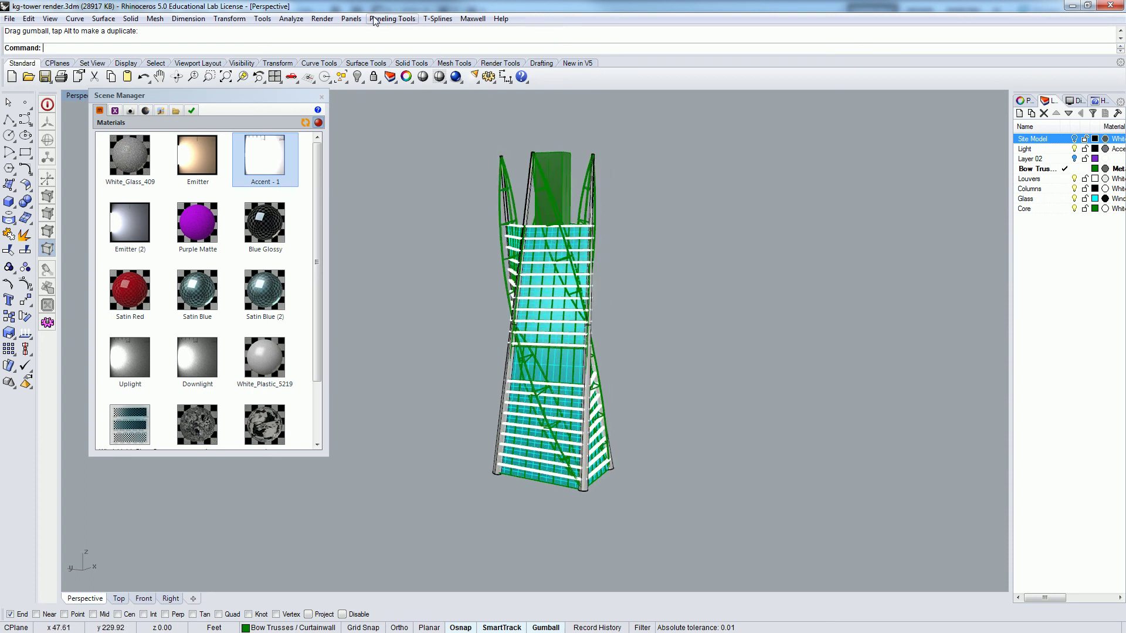
click(322, 18)
click(240, 30)
click(564, 364)
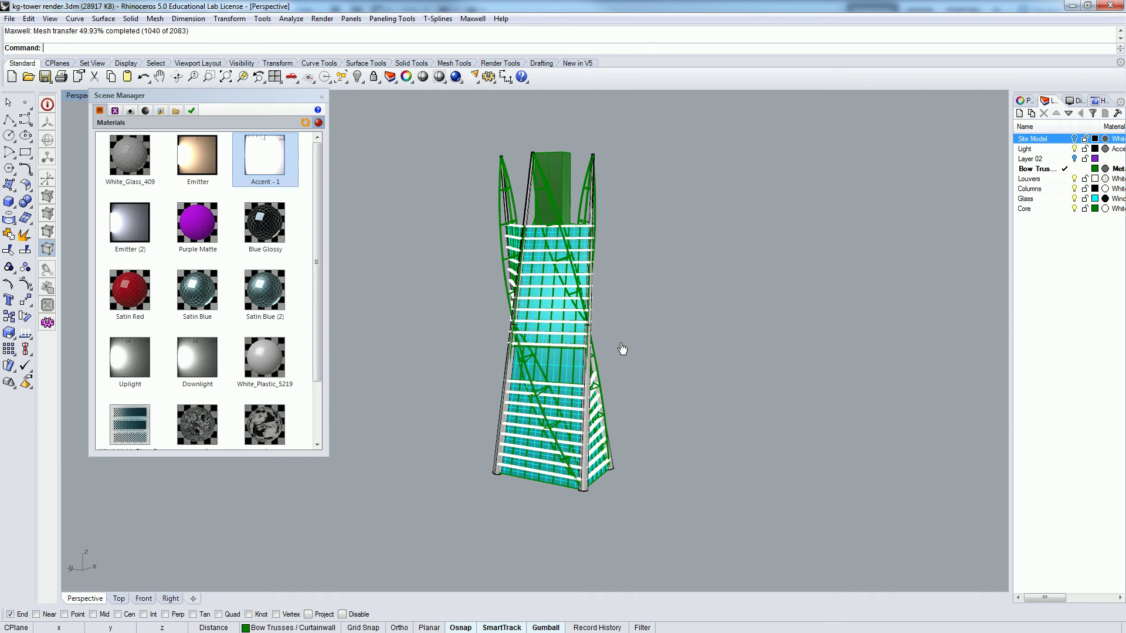